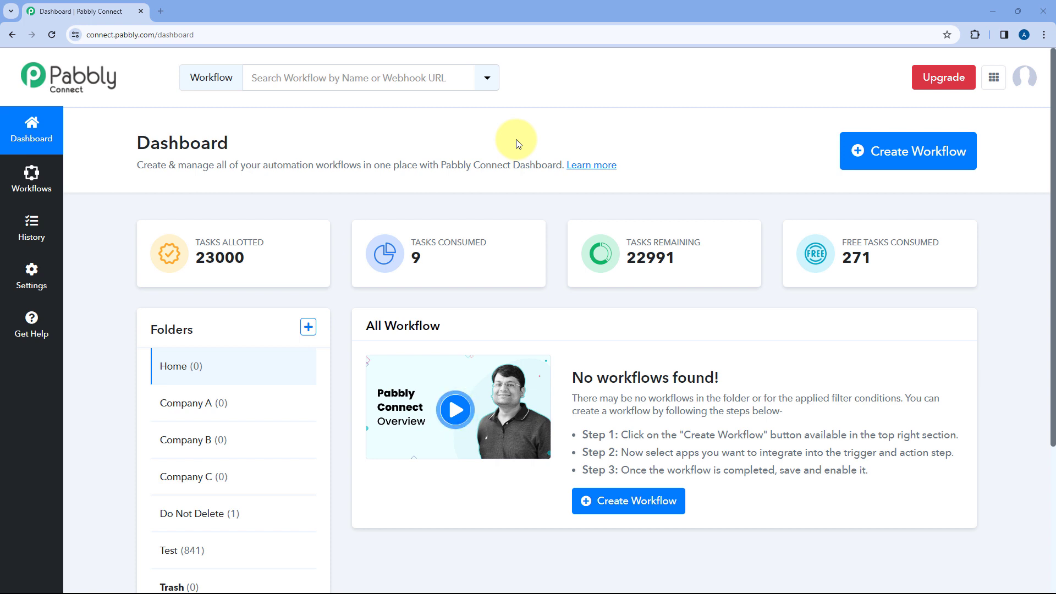
Create a subfolder named HR with Company A as its parent folder
scroll(517, 138, "down", 3)
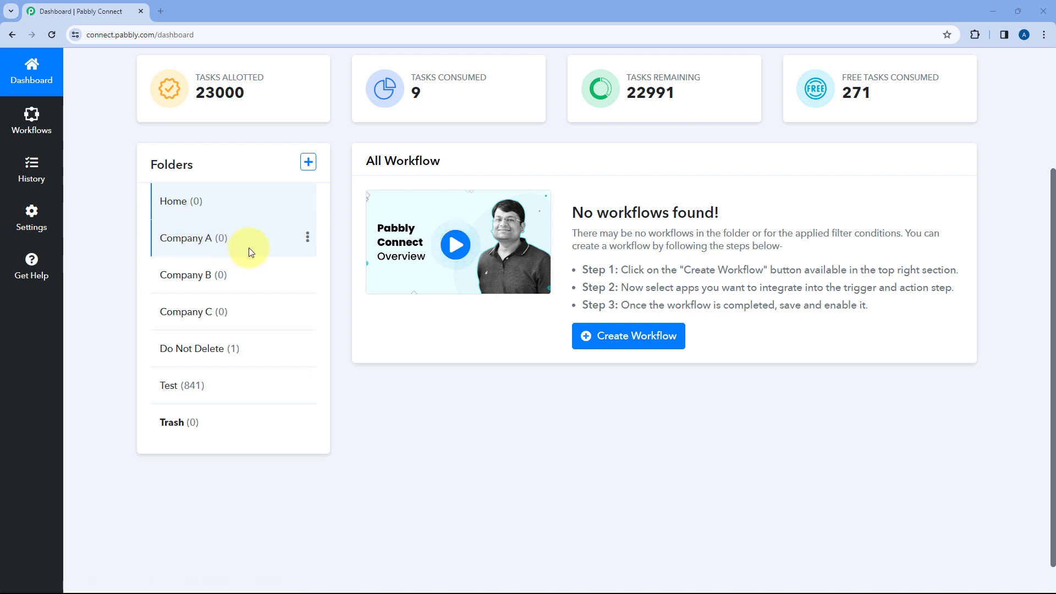
left_click(308, 241)
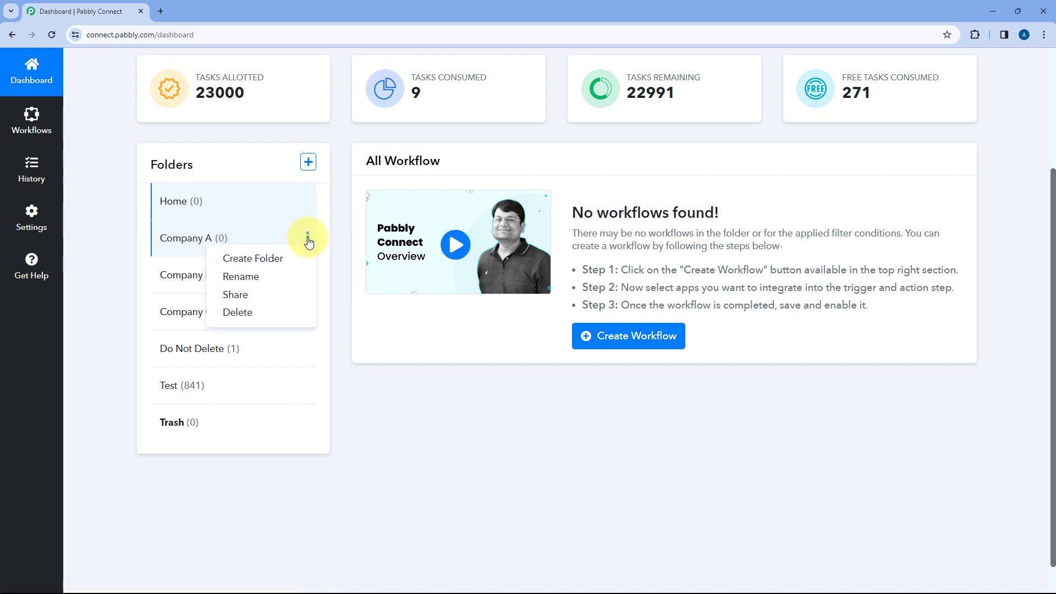
left_click(256, 258)
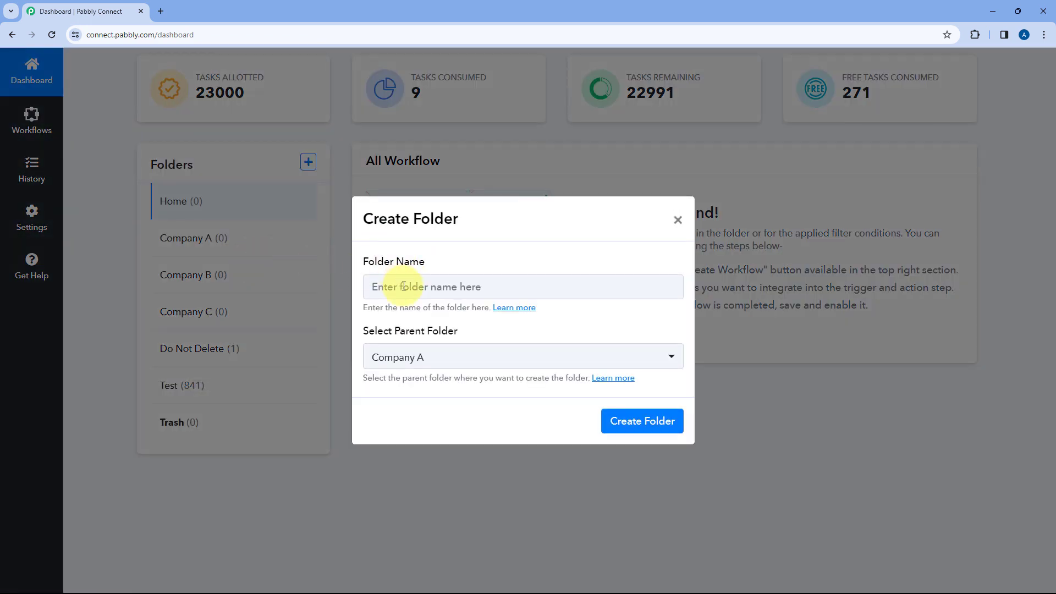
left_click(430, 284)
type("HR")
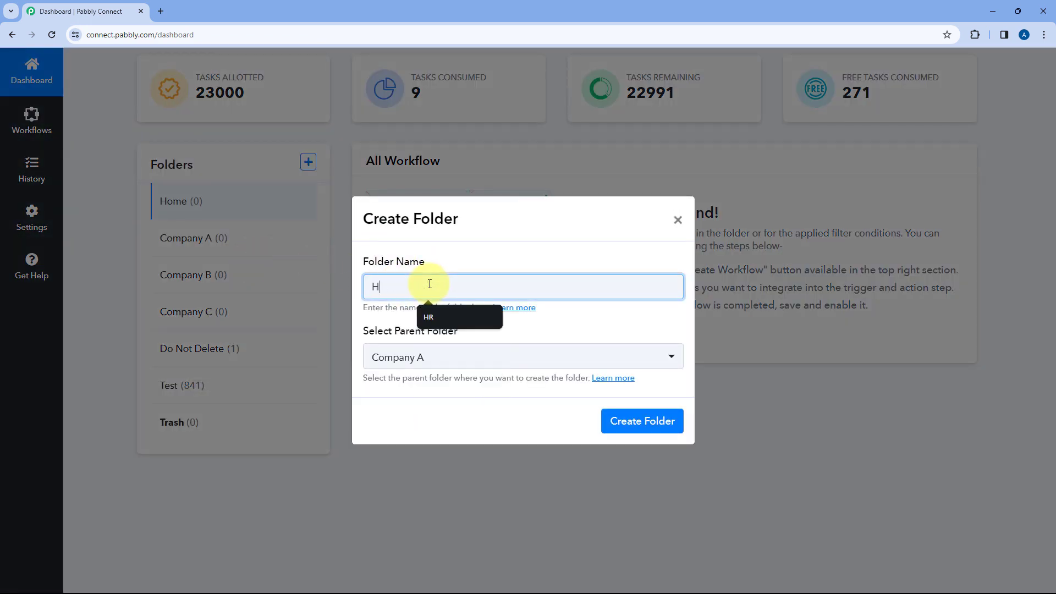
left_click(453, 261)
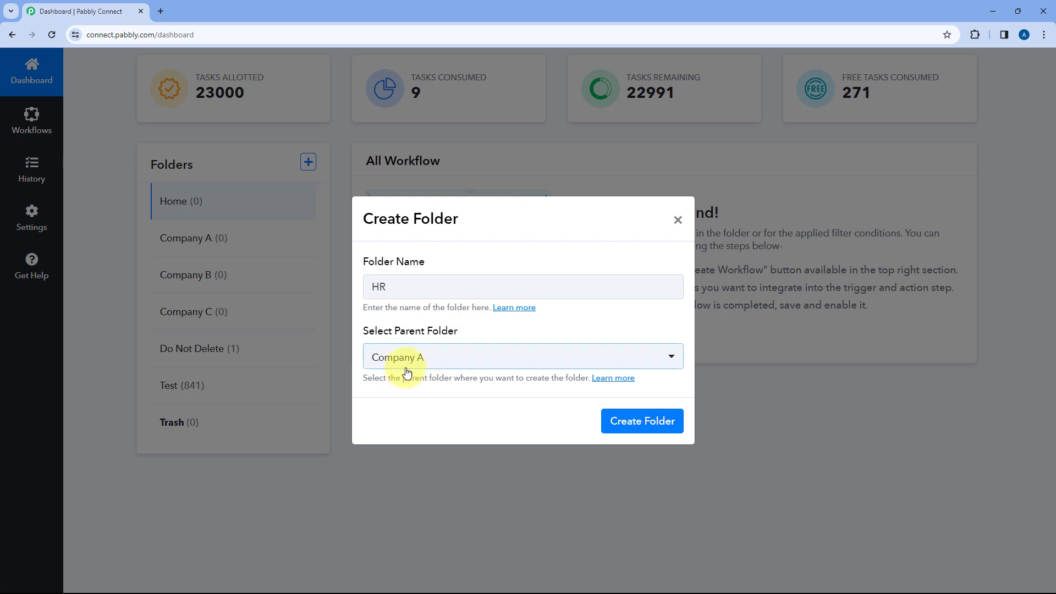
mouse_move(401, 331)
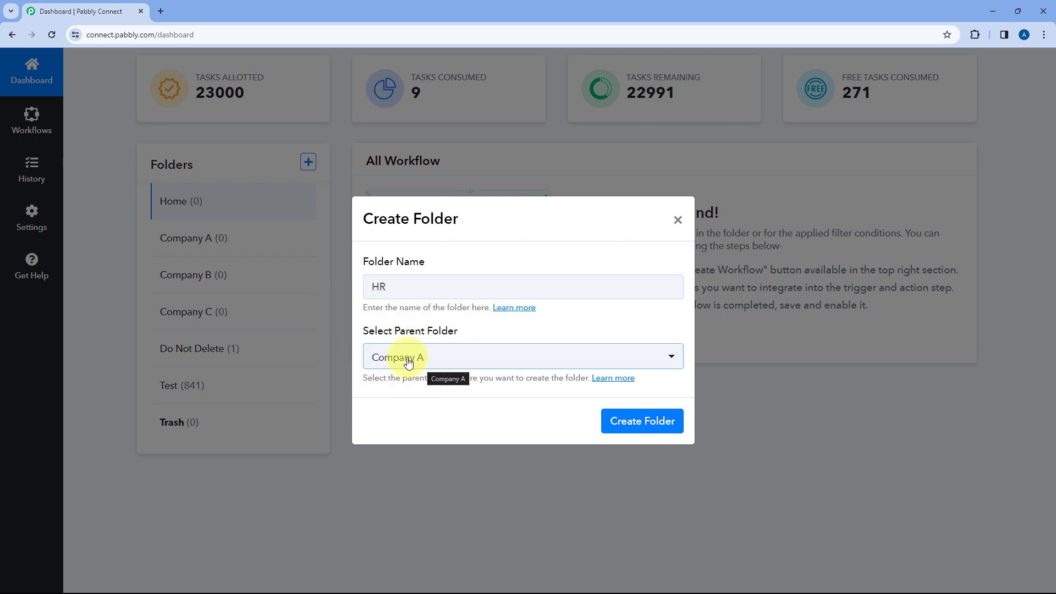
left_click(439, 358)
left_click(440, 443)
left_click(646, 425)
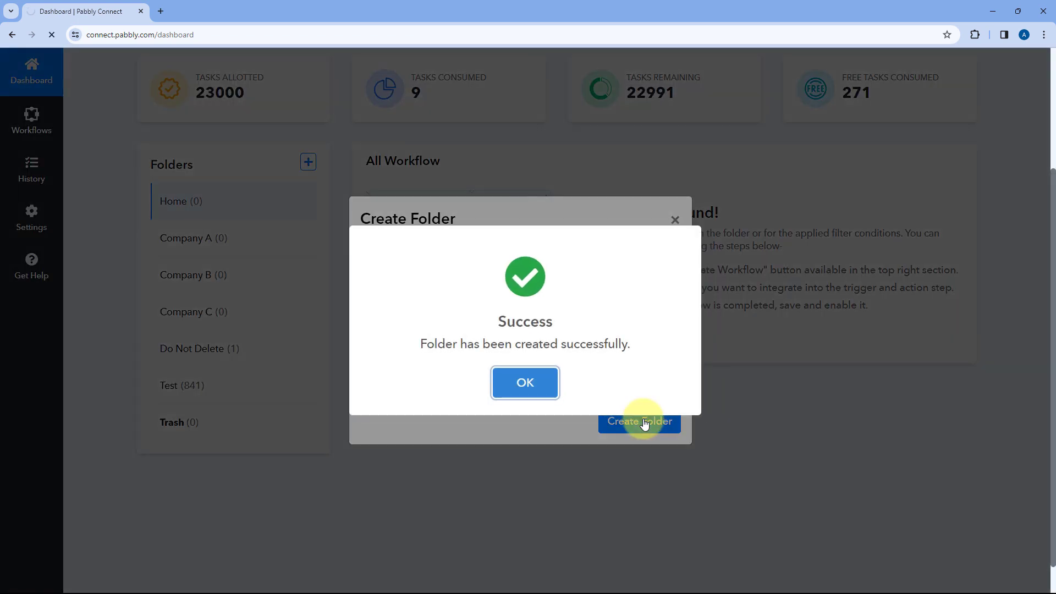
Create a subfolder named Support Team with Company A as its parent folder
scroll(135, 323, "down", 3)
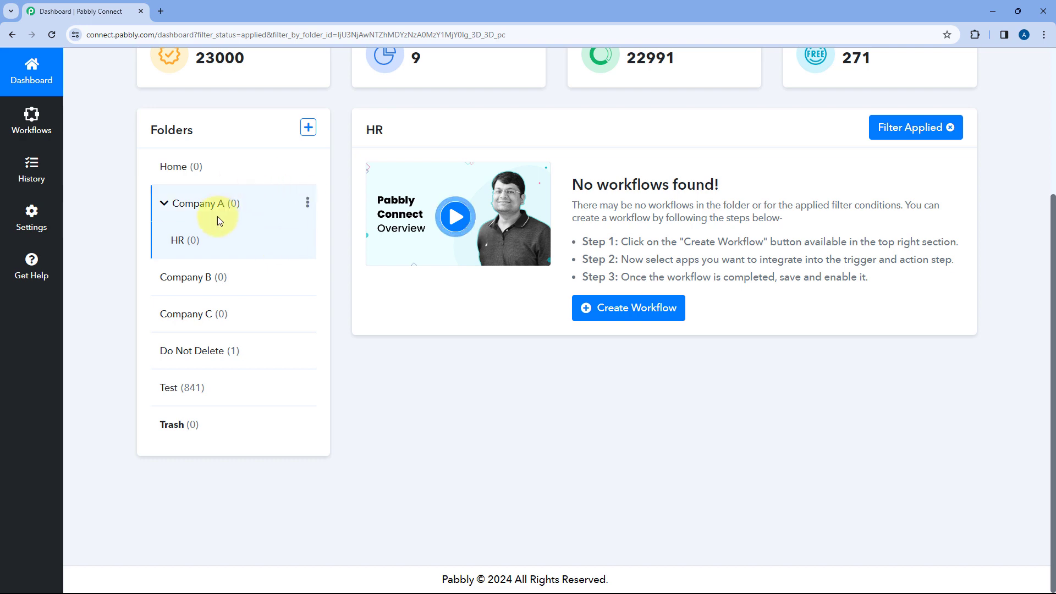
left_click(308, 203)
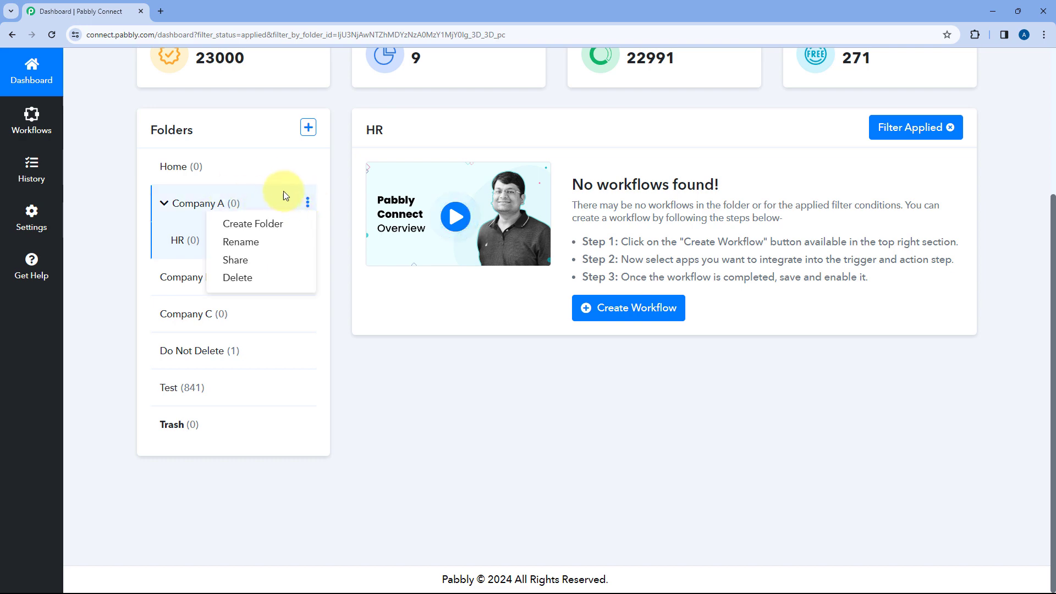
left_click(275, 225)
left_click(423, 285)
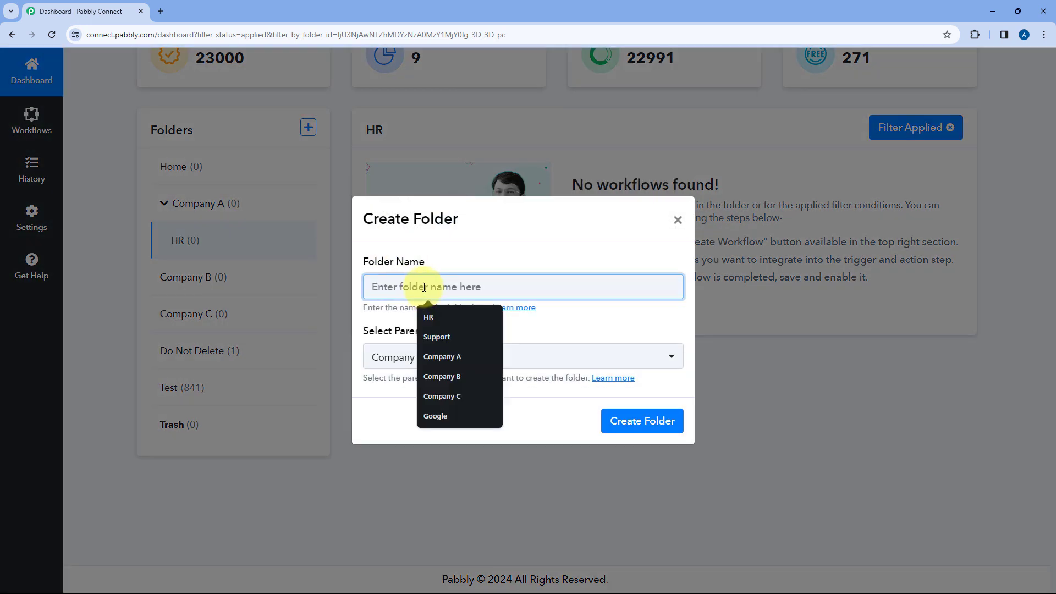
type("Support")
left_click(440, 318)
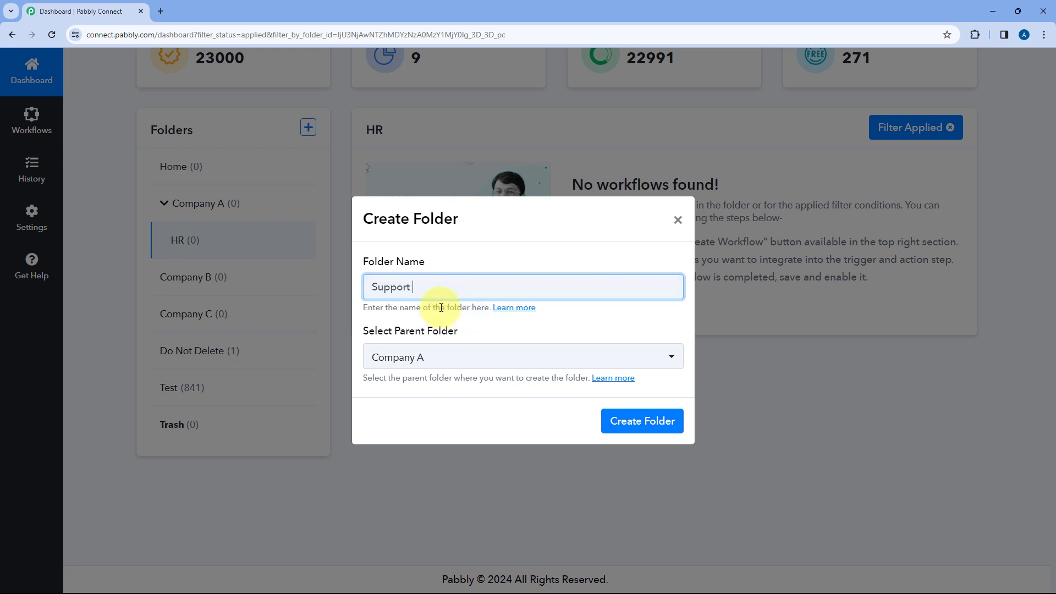
type("Team")
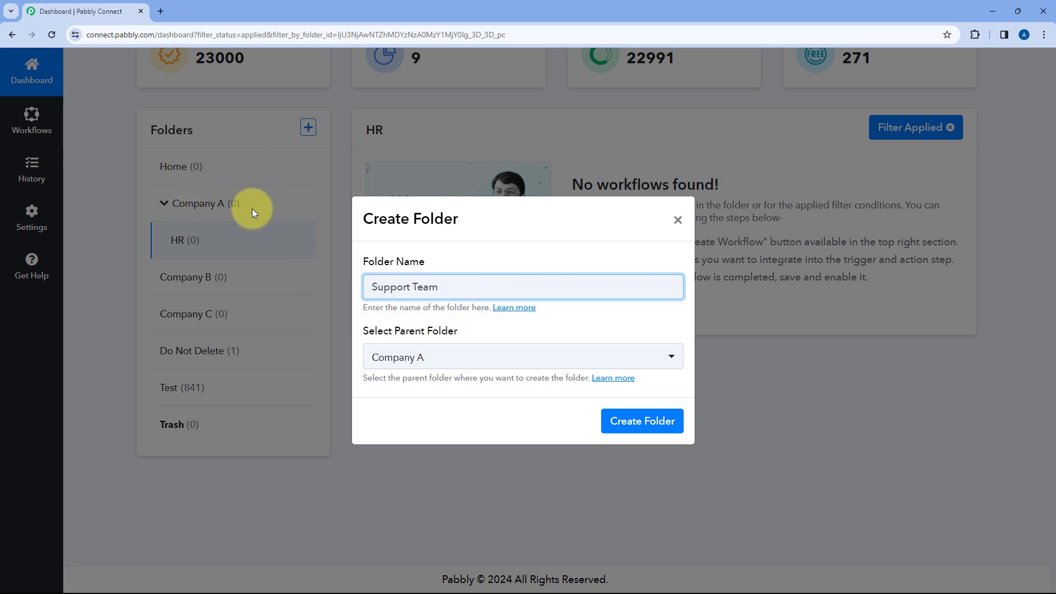
left_click(659, 421)
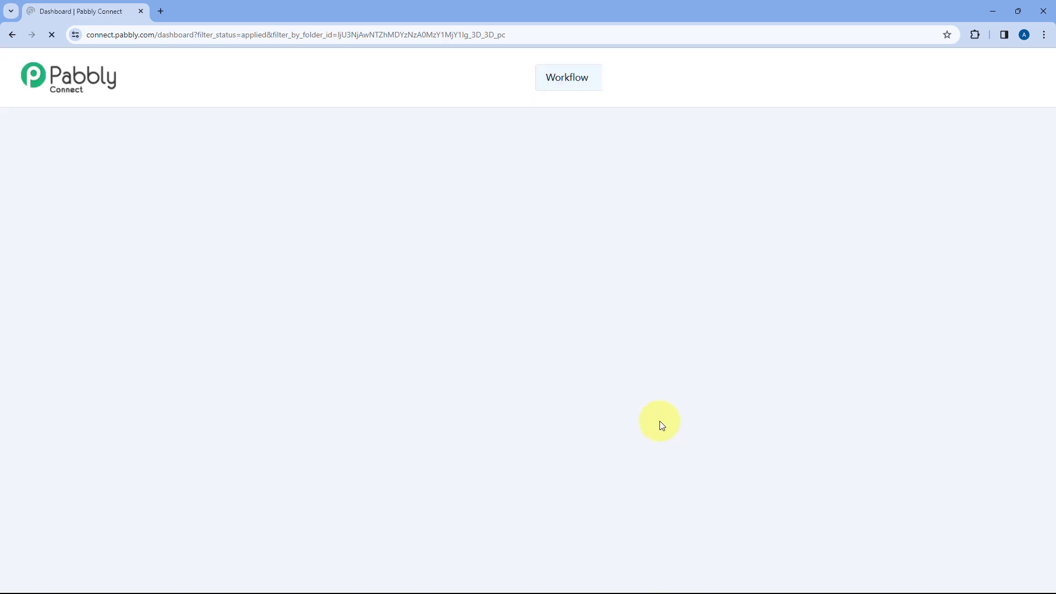
Create a subfolder named Zendesk with Support Team as its parent folder
scroll(343, 361, "down", 1)
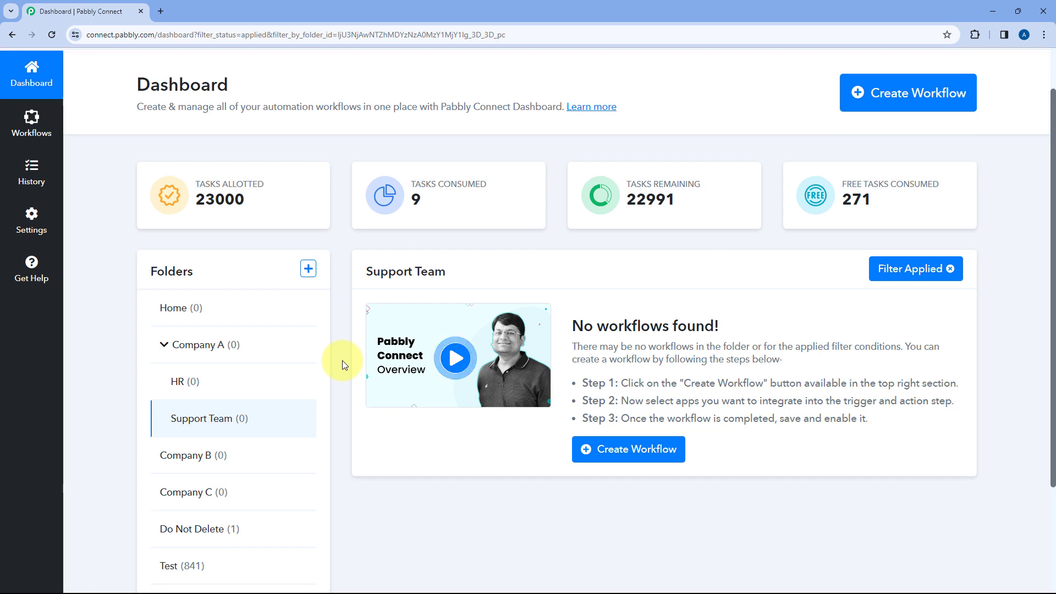
scroll(343, 361, "down", 3)
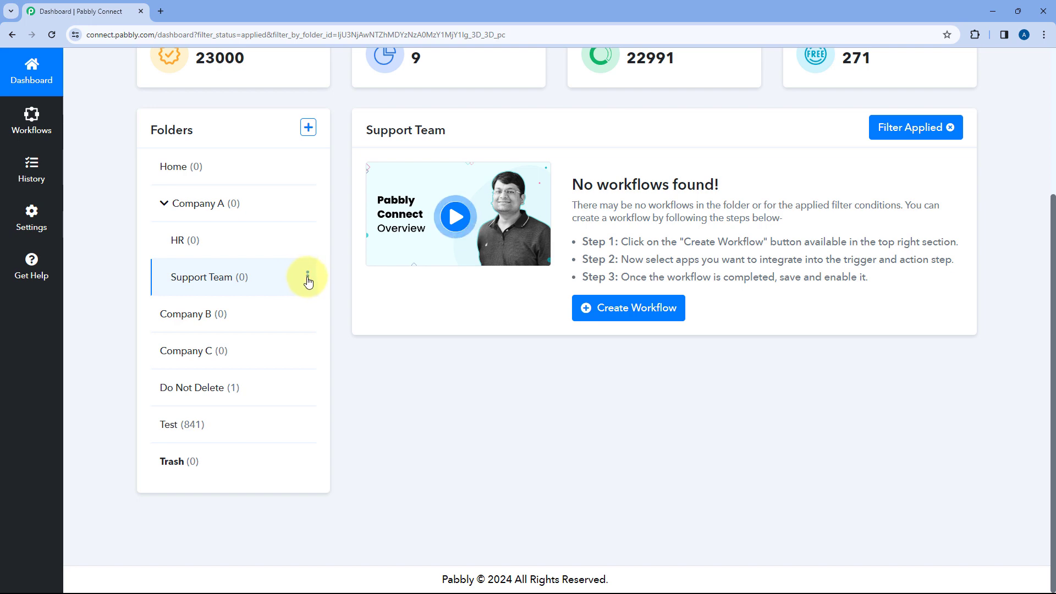
left_click(307, 278)
left_click(296, 297)
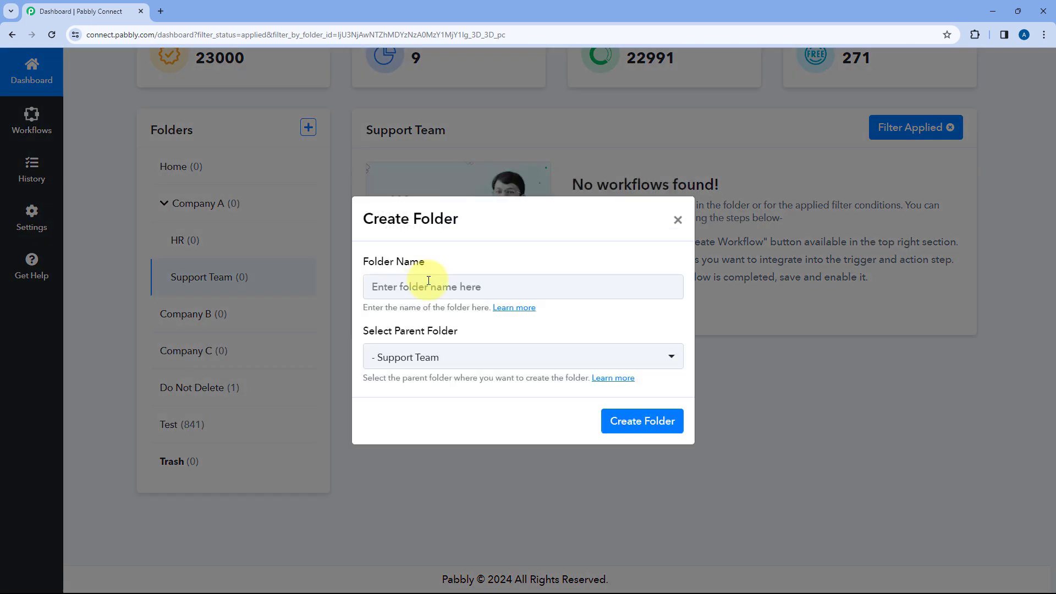
left_click(427, 286)
type("Zendes")
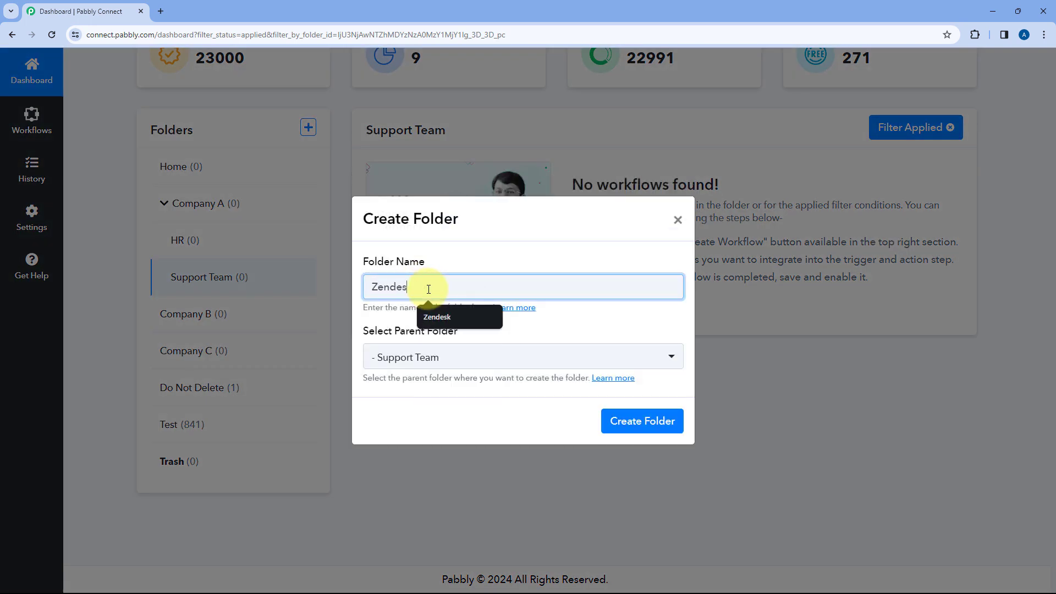
type("k")
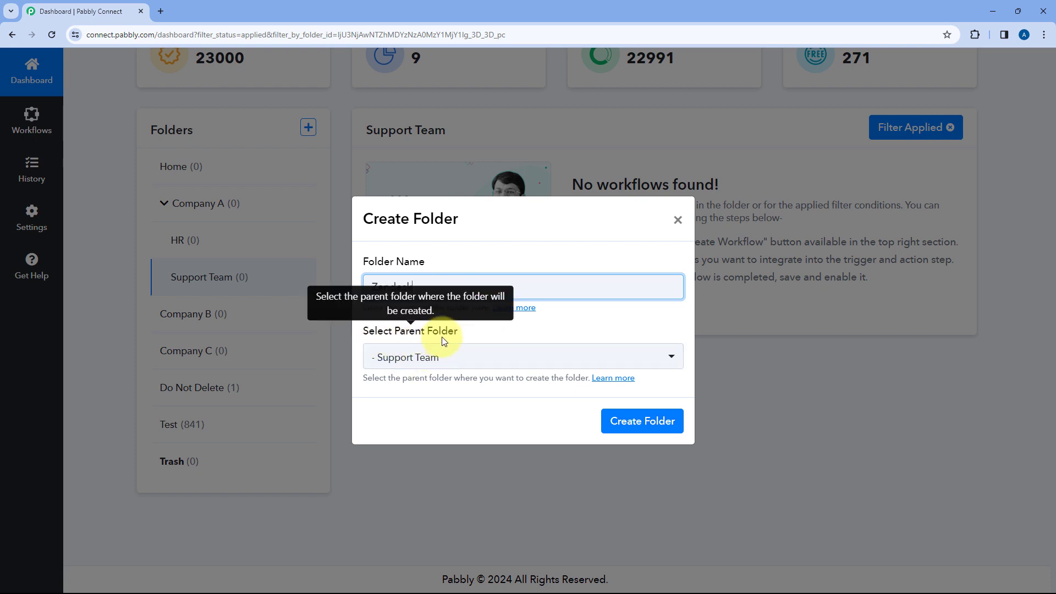
left_click(482, 355)
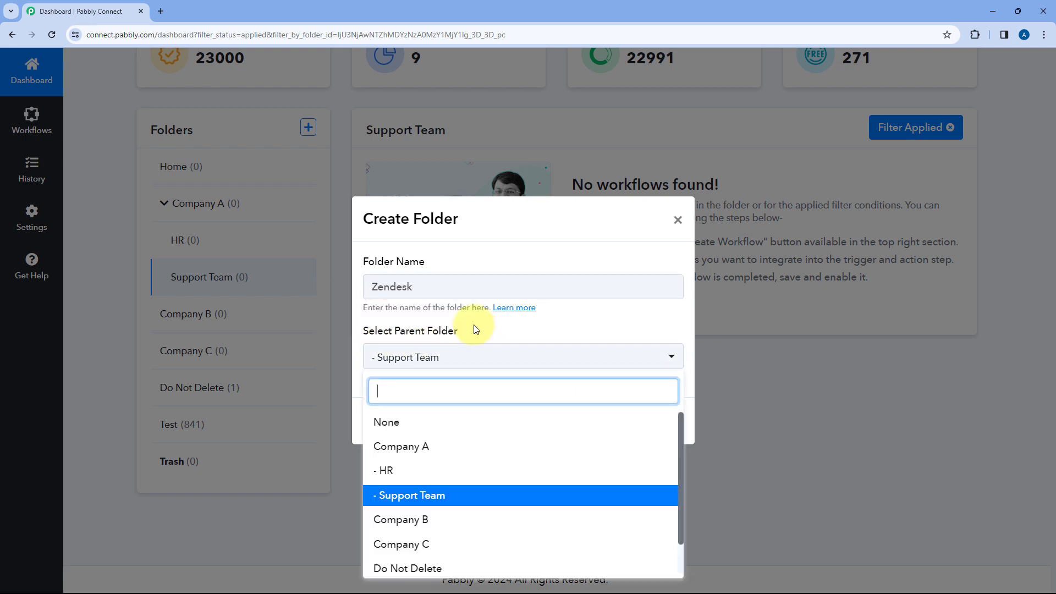
scroll(446, 435, "down", 1)
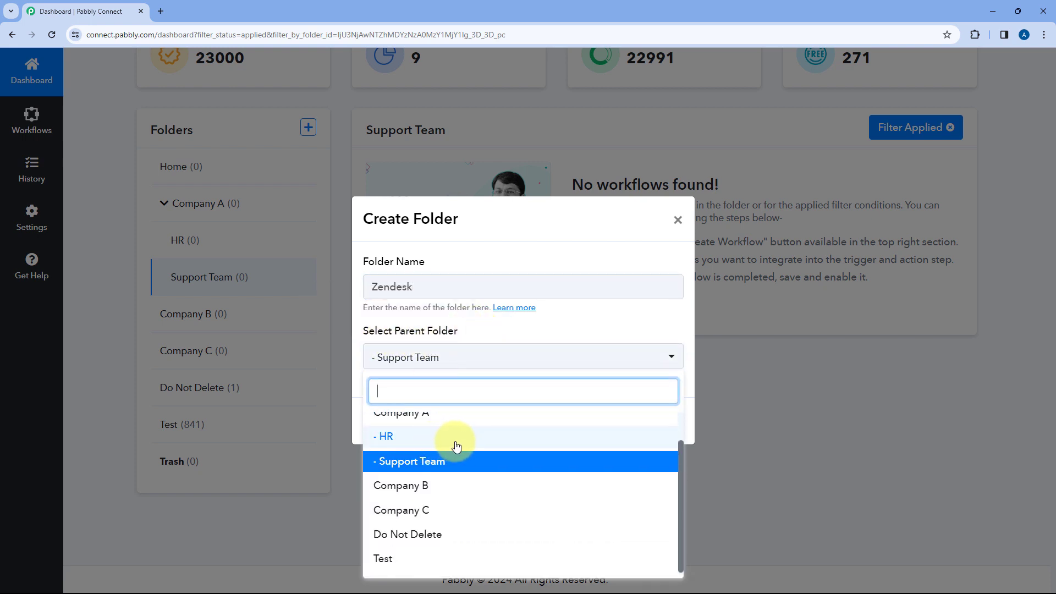
scroll(456, 446, "up", 1)
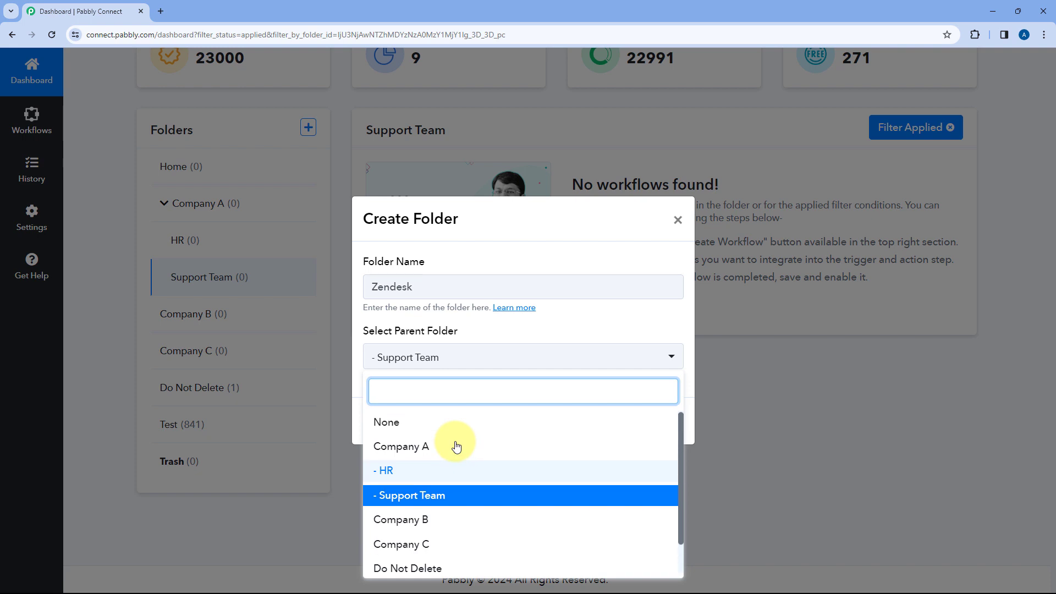
left_click(423, 496)
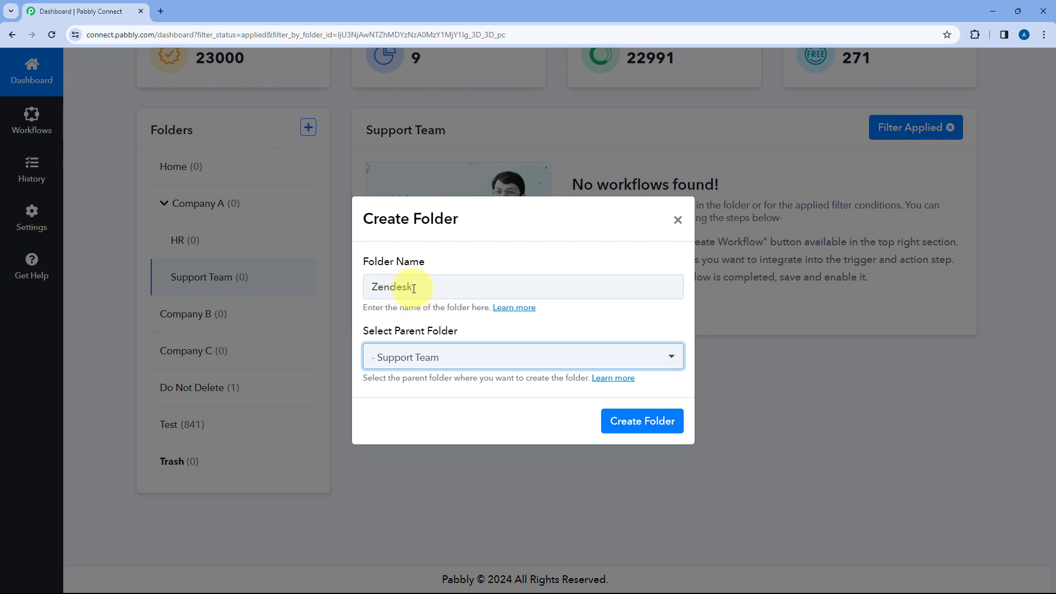
left_click(642, 421)
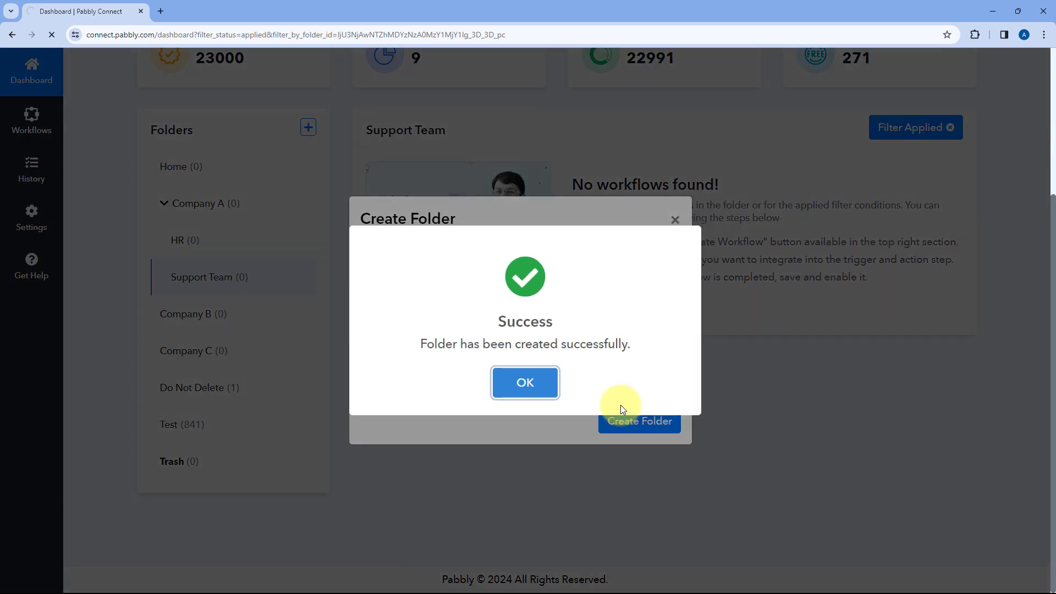
Examine the nested folder structure under Company A, collapsing and re-expanding the Support Team subfolder
scroll(176, 407, "down", 2)
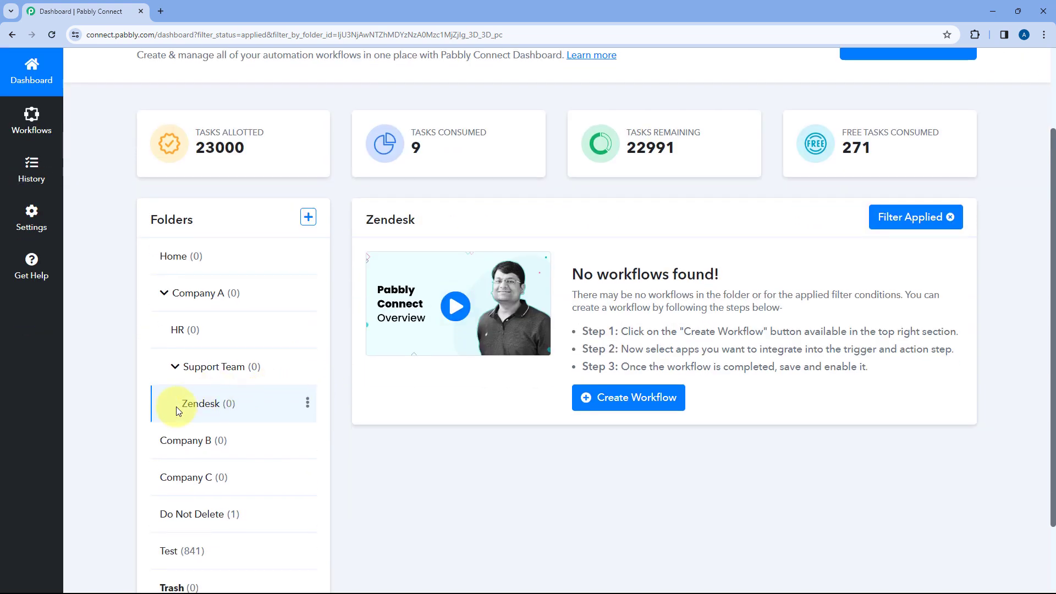
scroll(176, 407, "down", 1)
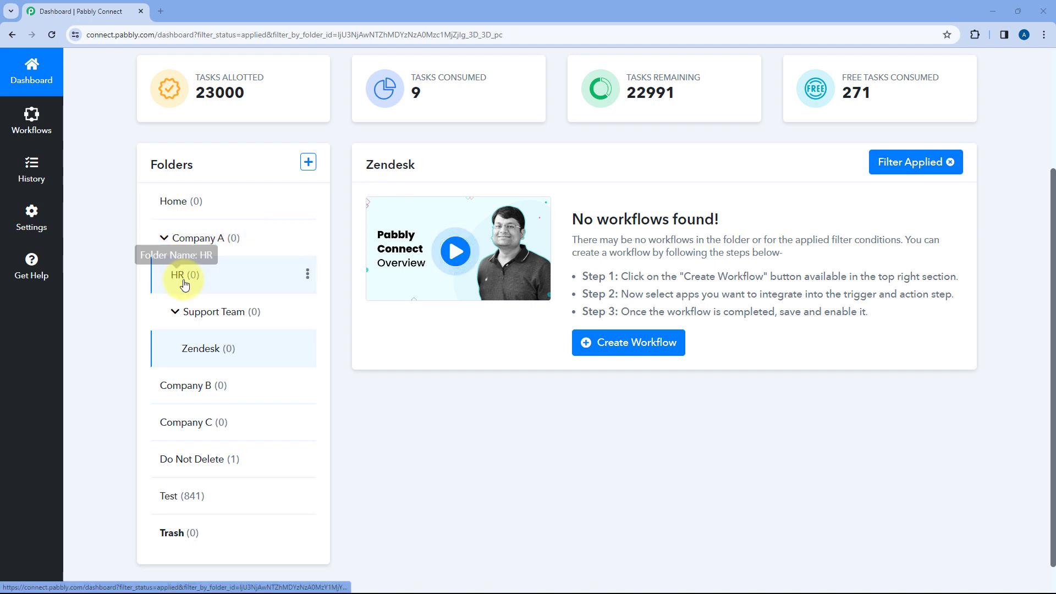
left_click(174, 312)
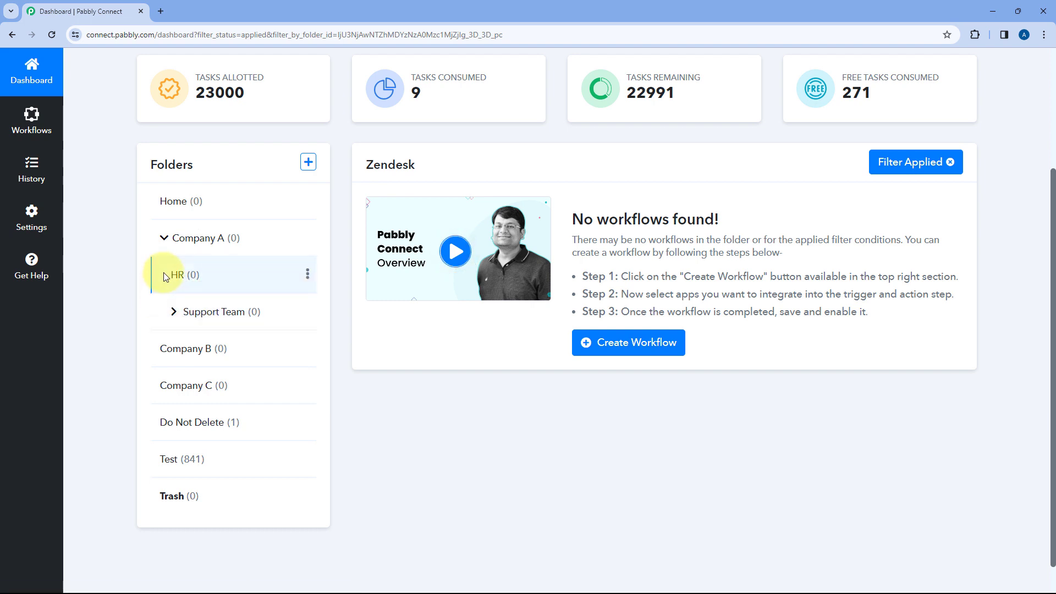
left_click(174, 312)
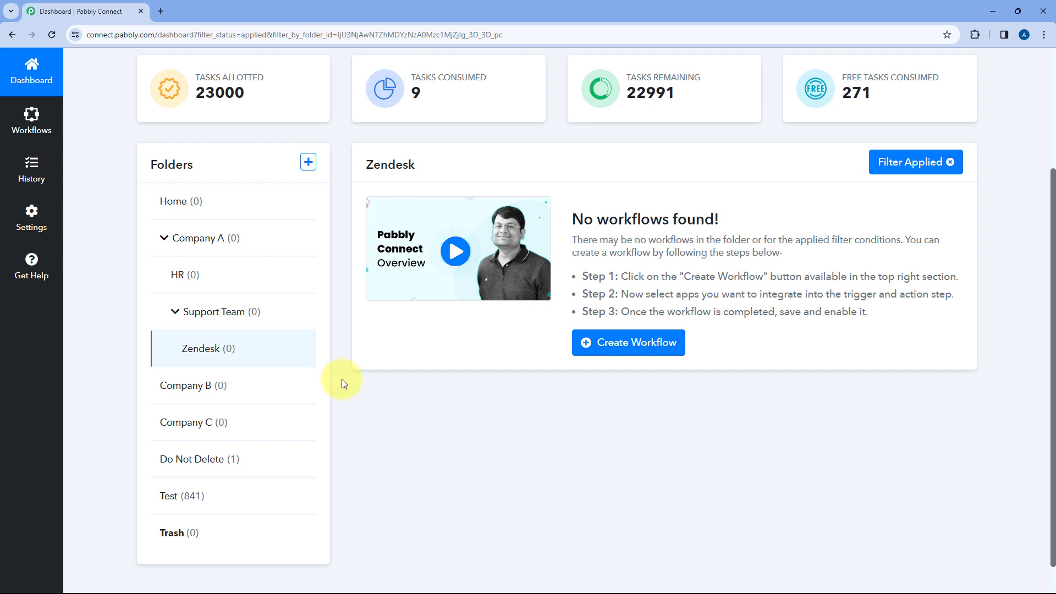
Open the Test folder and select its first three workflows, through Facebook Lead Ads to Google Sheets
left_click(192, 459)
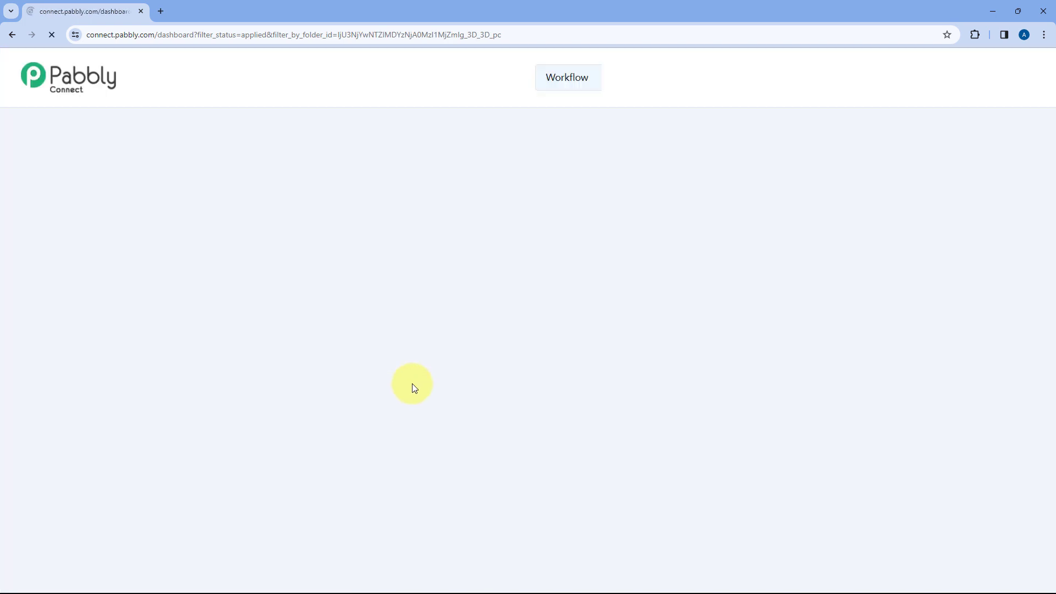
scroll(342, 306, "down", 3)
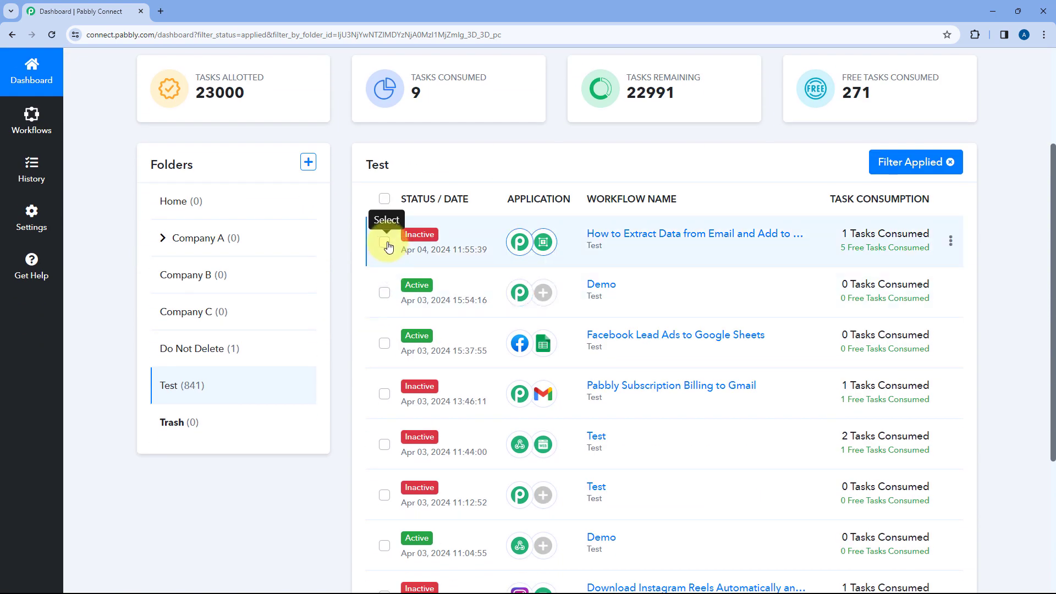
left_click(384, 243)
left_click(384, 292)
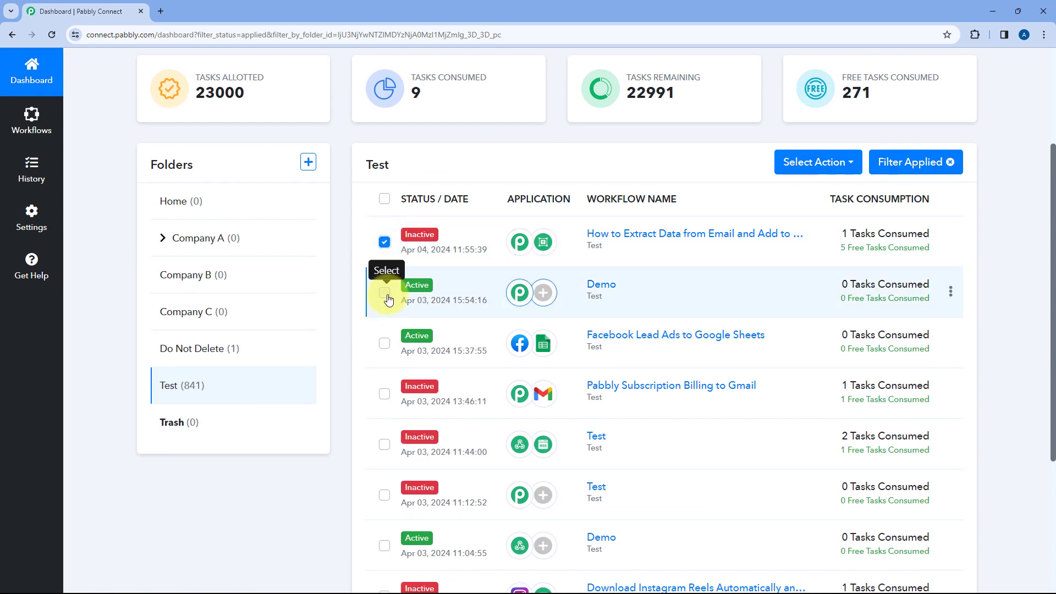
left_click(385, 344)
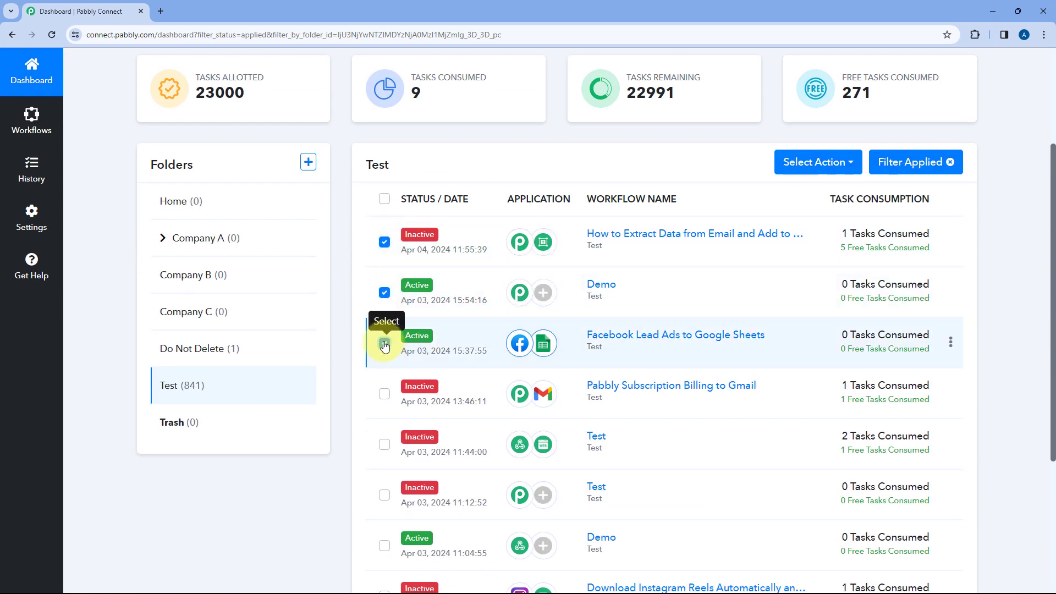
Move the three selected workflows from the Test folder into the Zendesk subfolder under Support Team
left_click(162, 238)
left_click(174, 311)
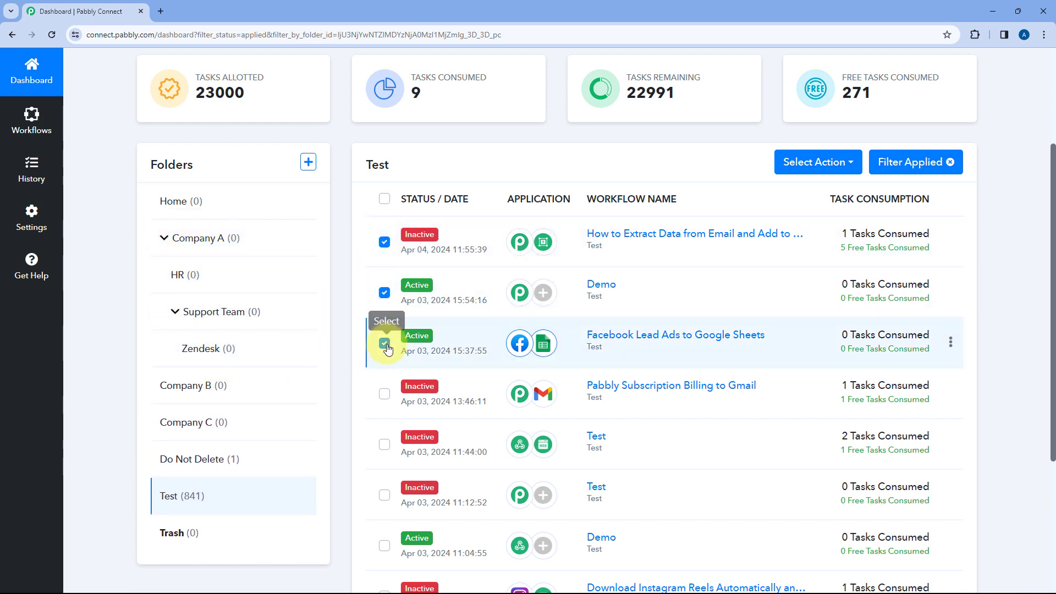
left_click(846, 164)
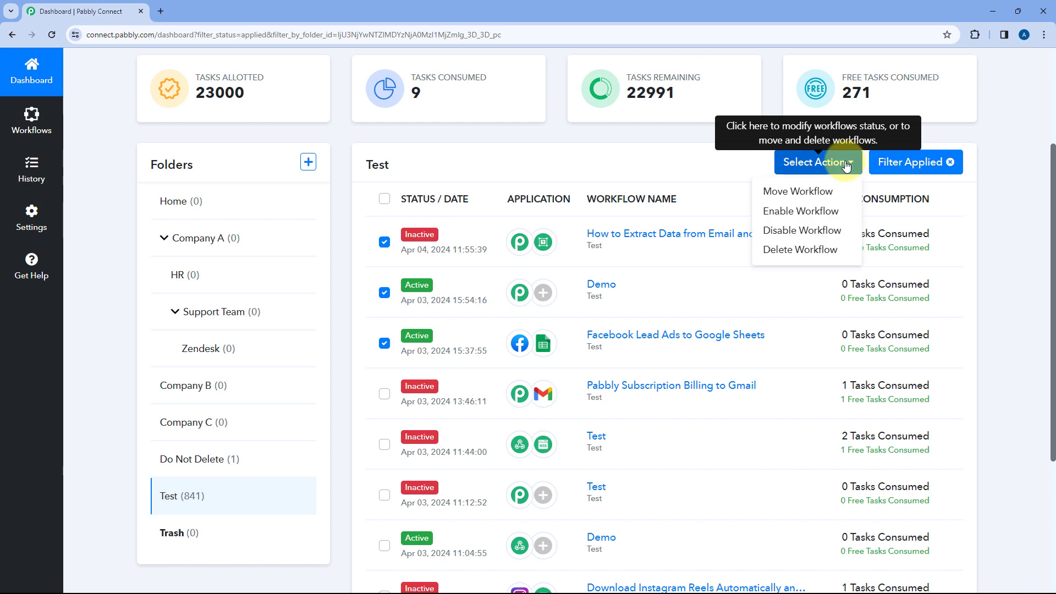
left_click(805, 190)
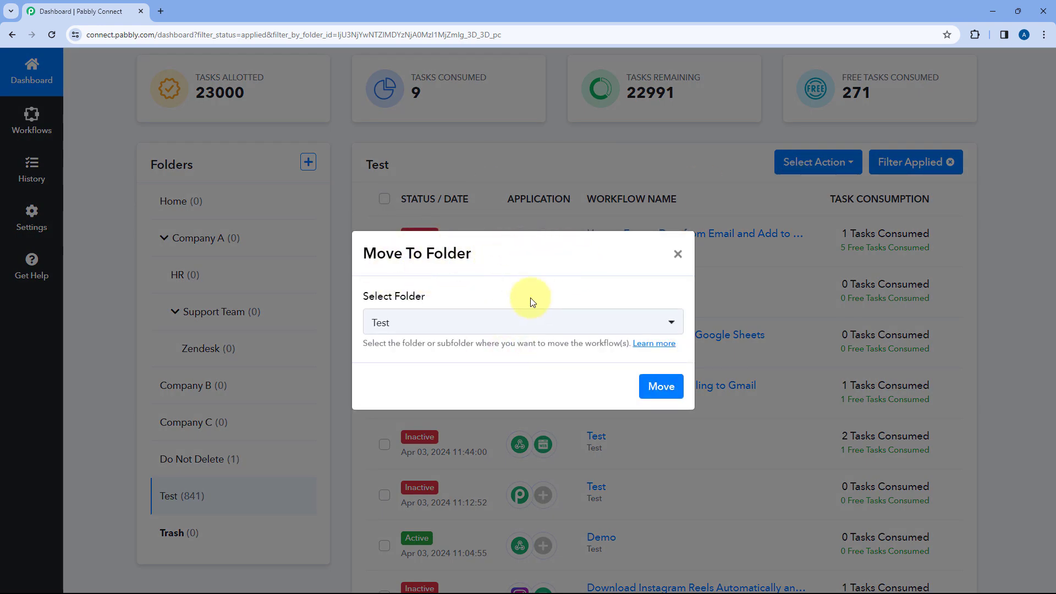
left_click(529, 319)
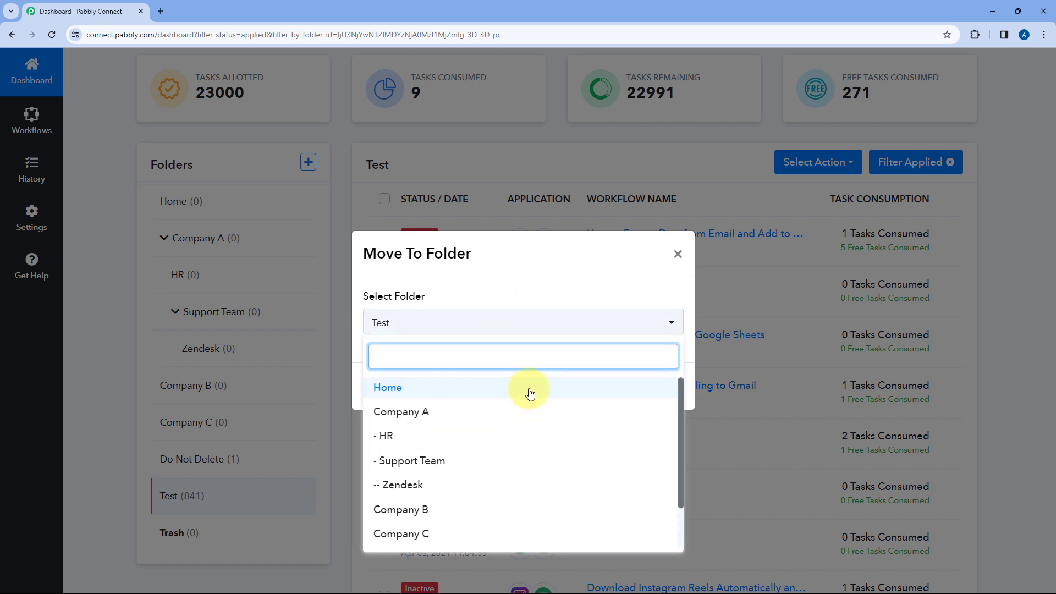
scroll(530, 394, "down", 2)
scroll(496, 401, "up", 2)
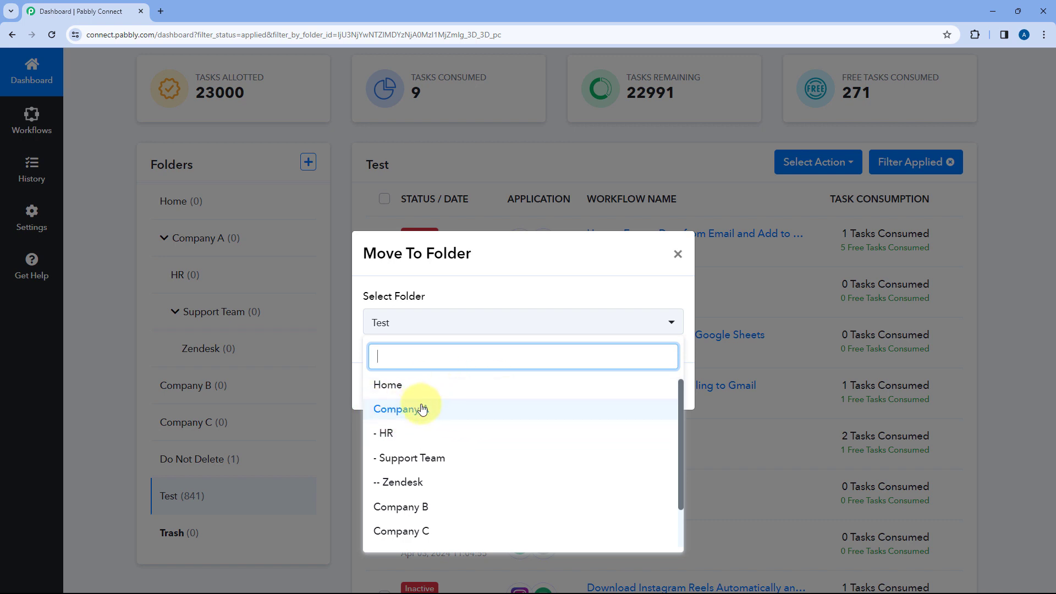
scroll(422, 409, "down", 2)
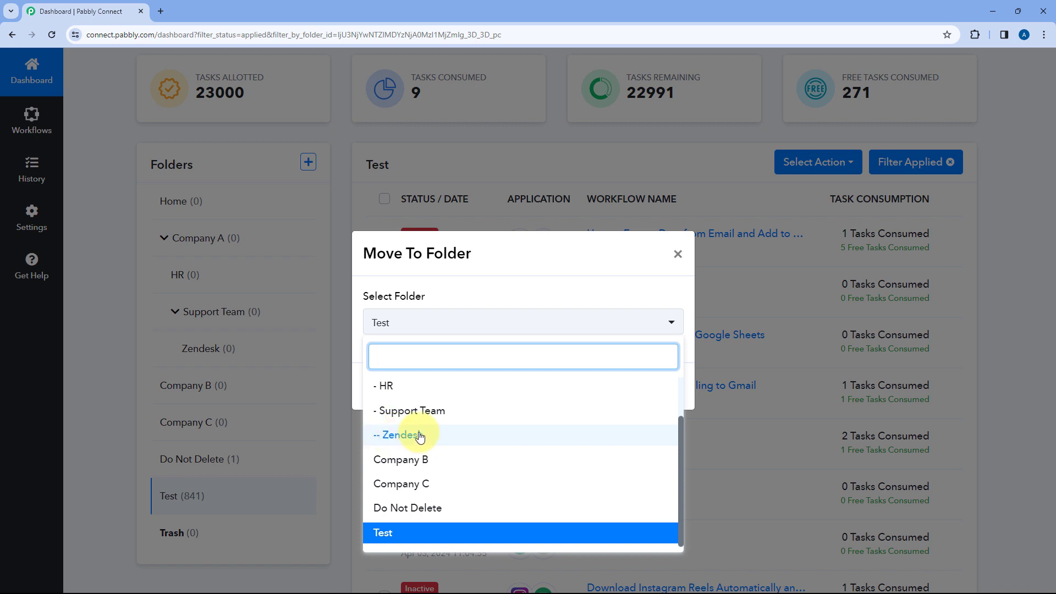
scroll(418, 413, "up", 2)
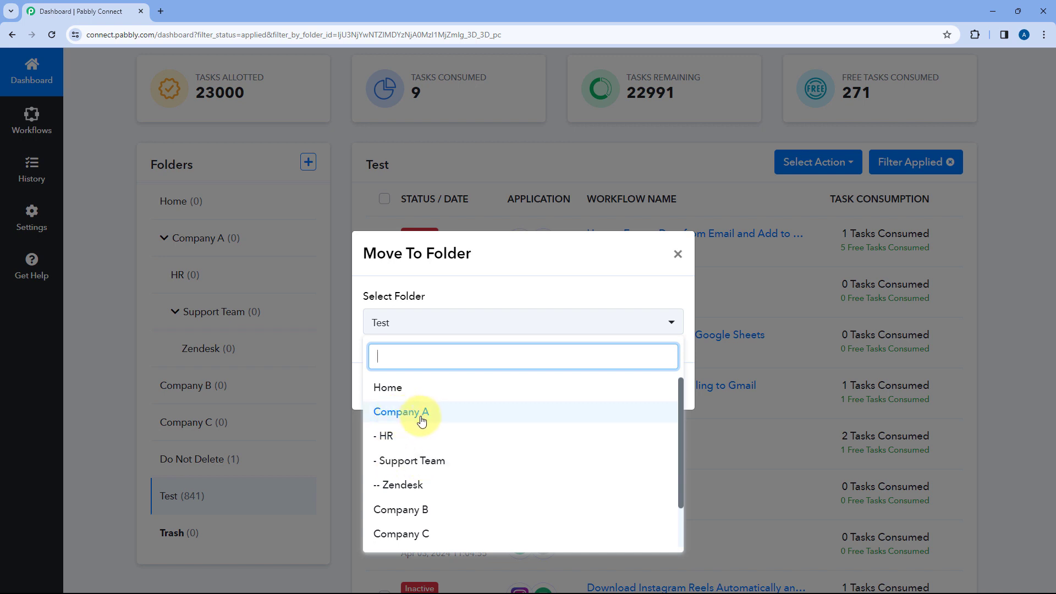
scroll(422, 421, "down", 2)
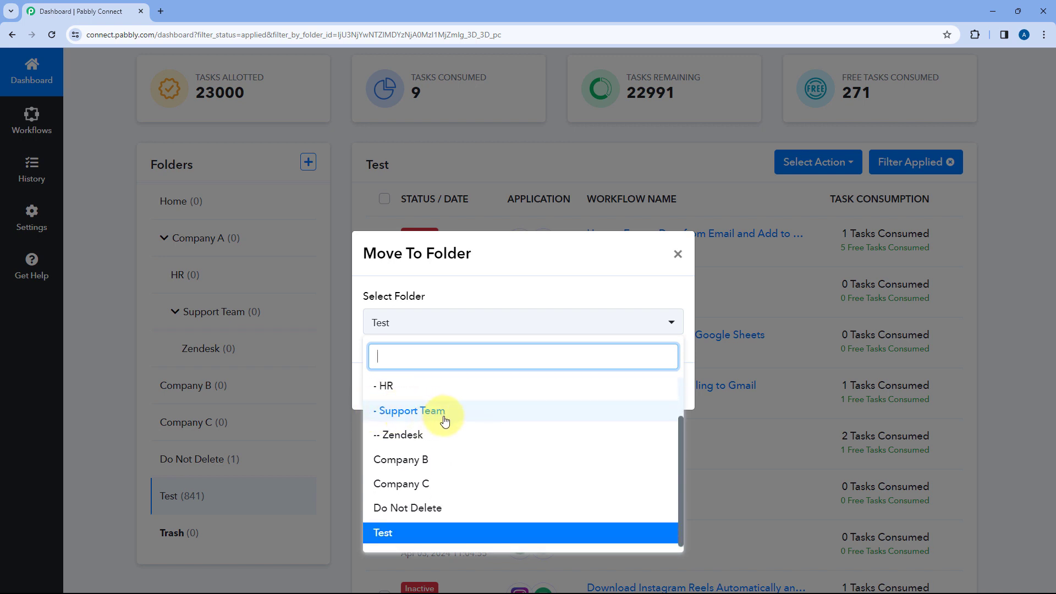
left_click(413, 439)
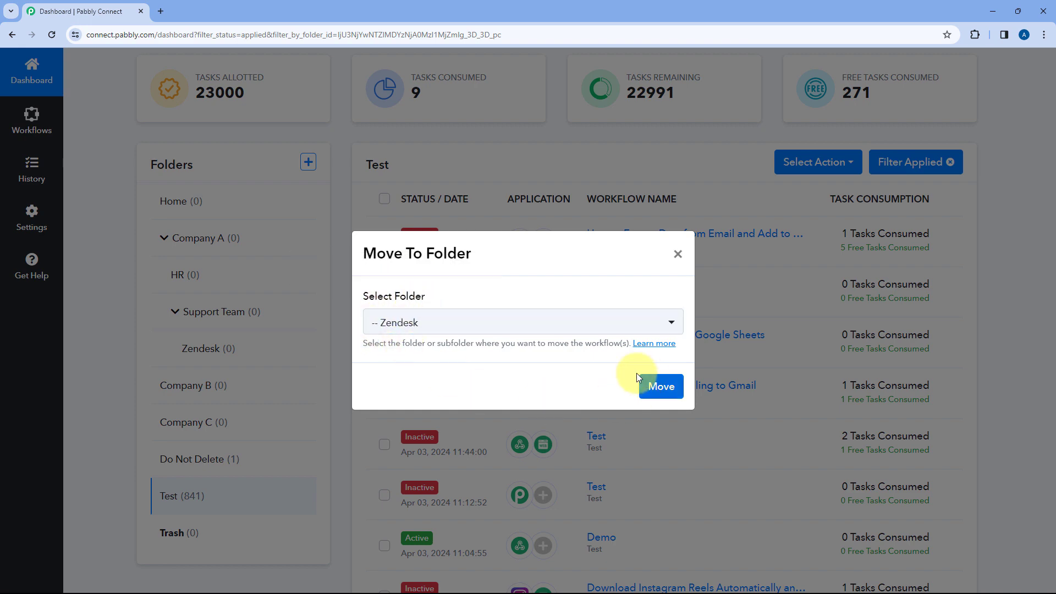
left_click(663, 388)
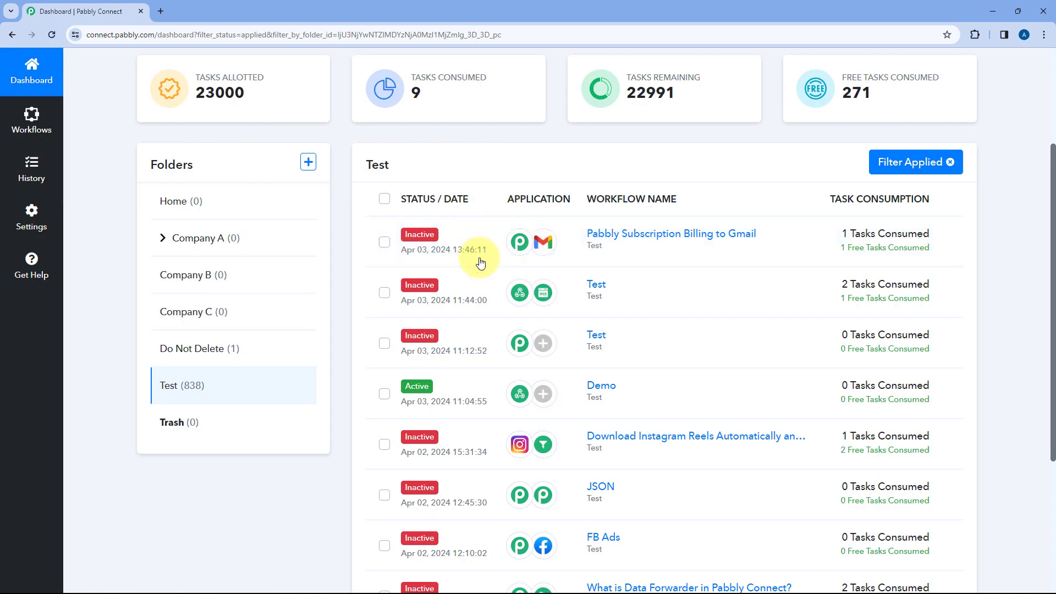
Expand Company A and Support Team in the folder list to check the Zendesk subfolder
left_click(163, 237)
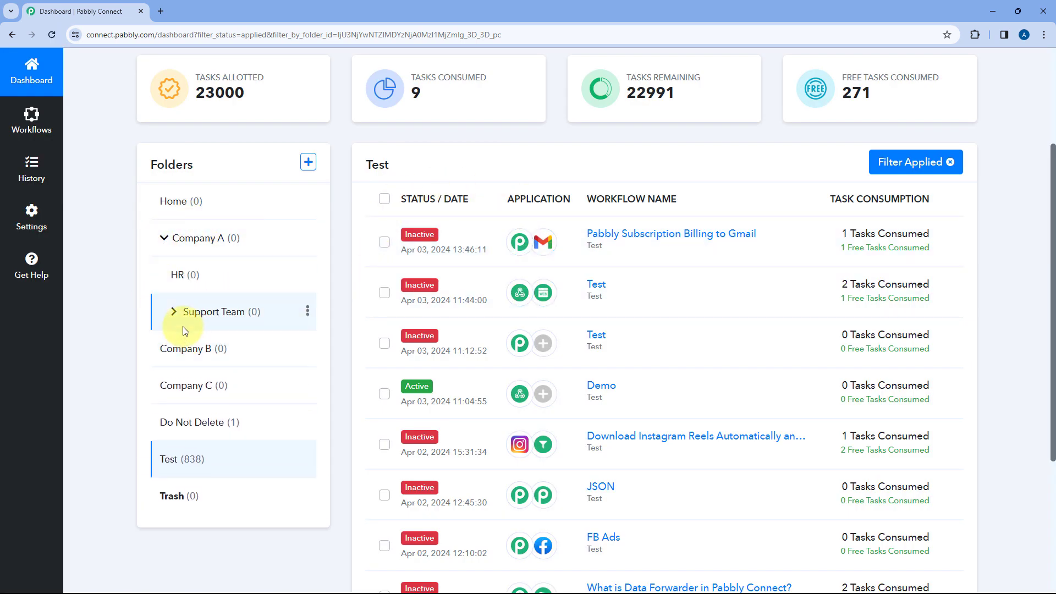
left_click(175, 313)
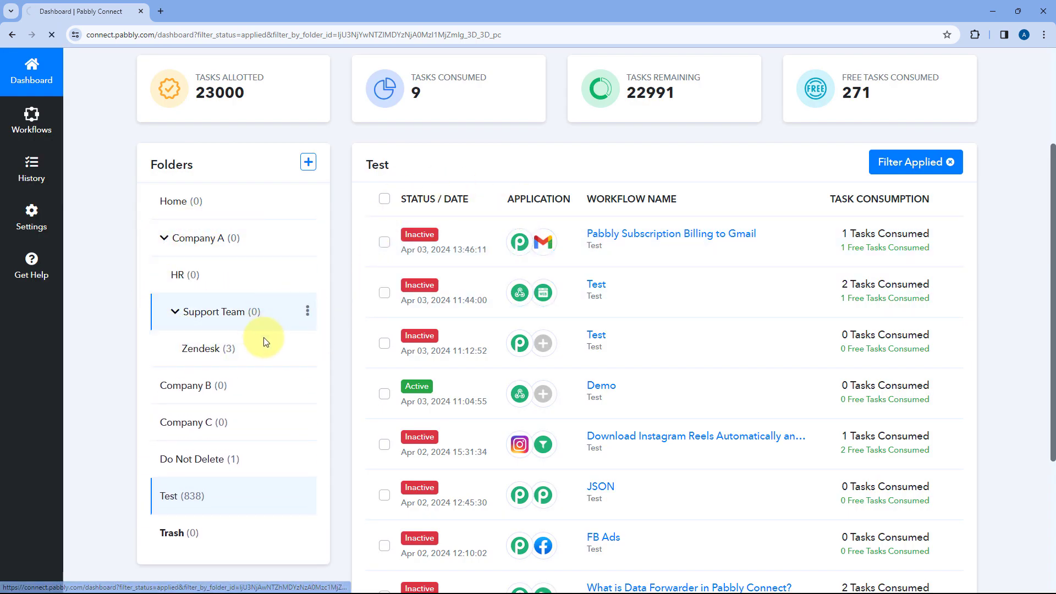
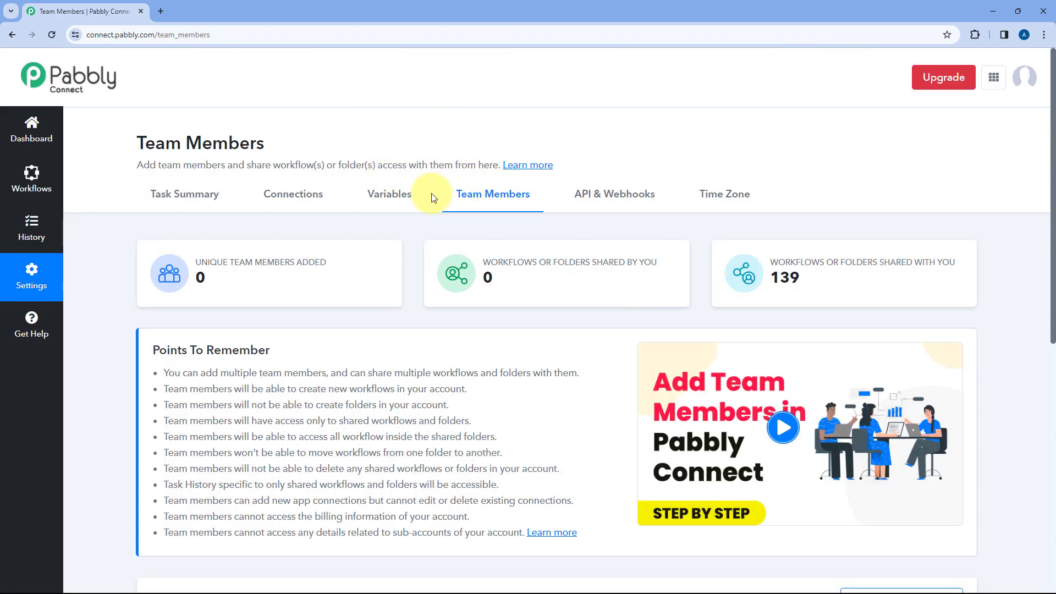
Start adding a team member in the Team Members settings and enter the member's Pabbly account email address
scroll(432, 217, "down", 4)
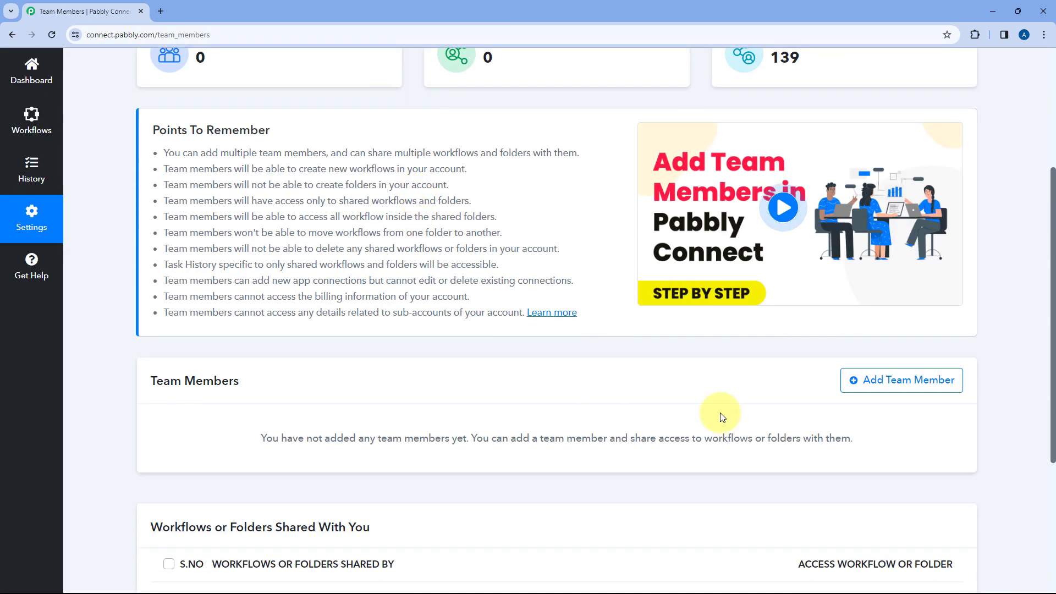
scroll(872, 396, "up", 1)
left_click(902, 438)
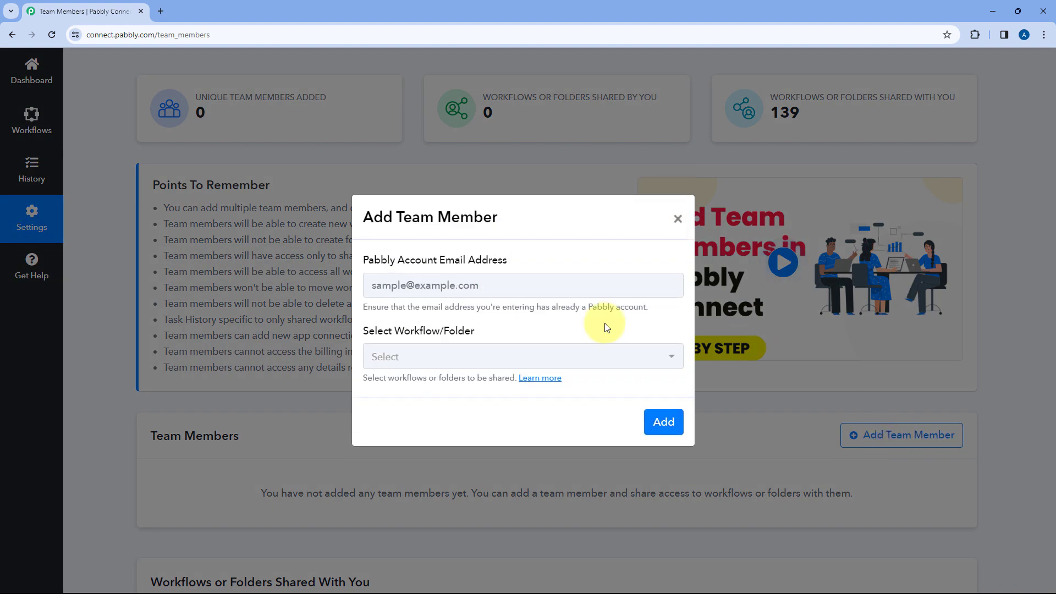
left_click(442, 313)
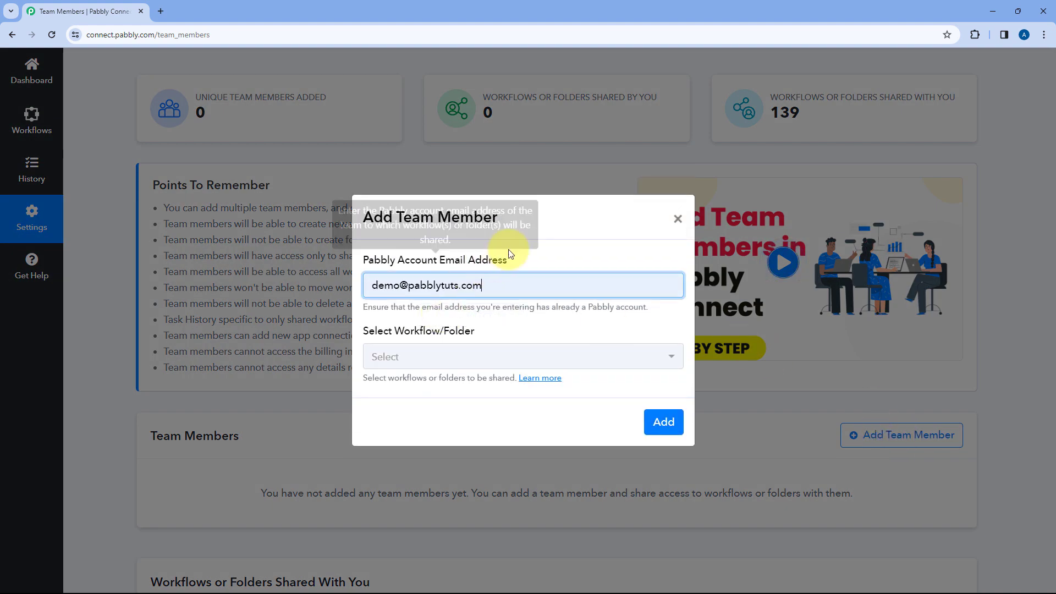
left_click_drag(502, 284, 368, 286)
left_click(490, 286)
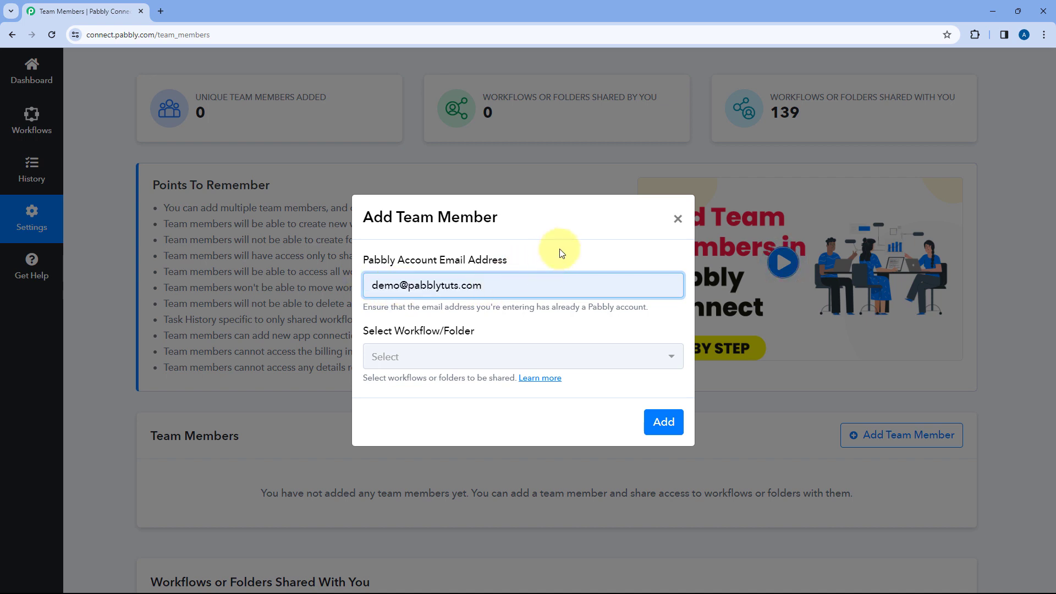
Choose the Zendesk subfolder as the folder to share and add the team member
mouse_move(418, 335)
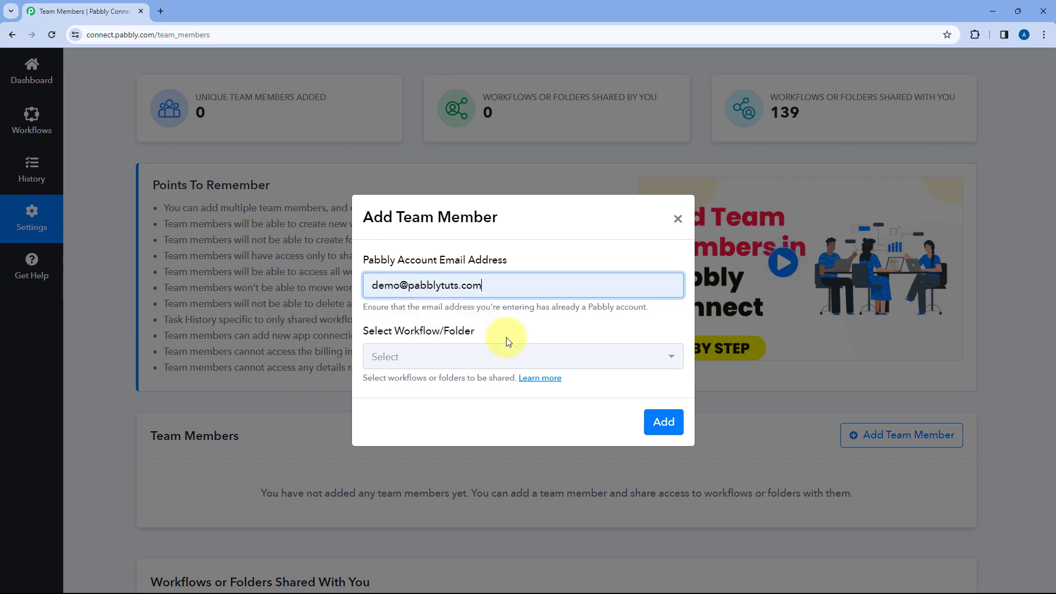
left_click(504, 354)
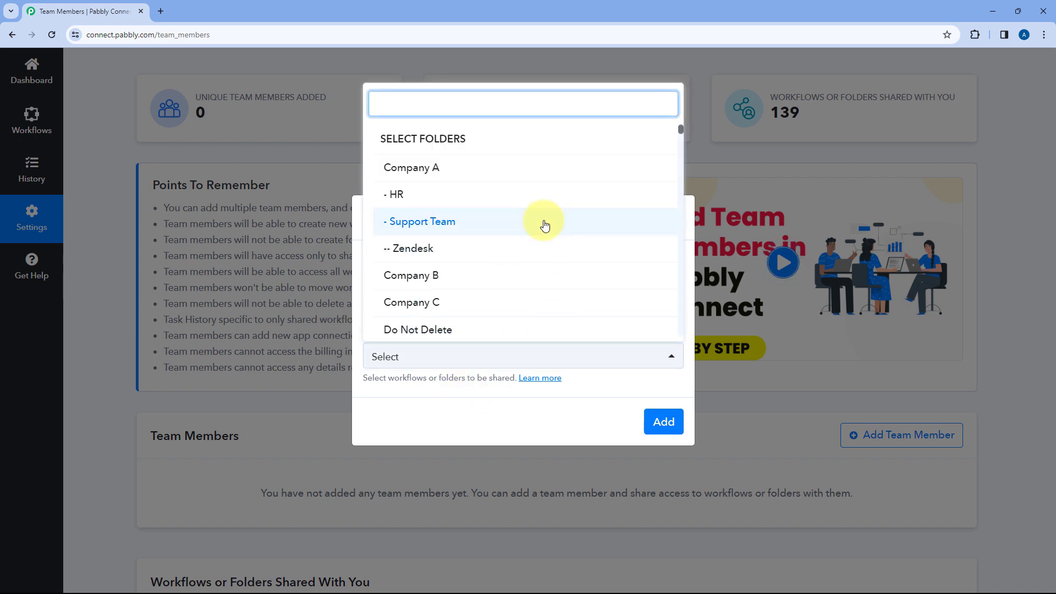
scroll(542, 224, "down", 5)
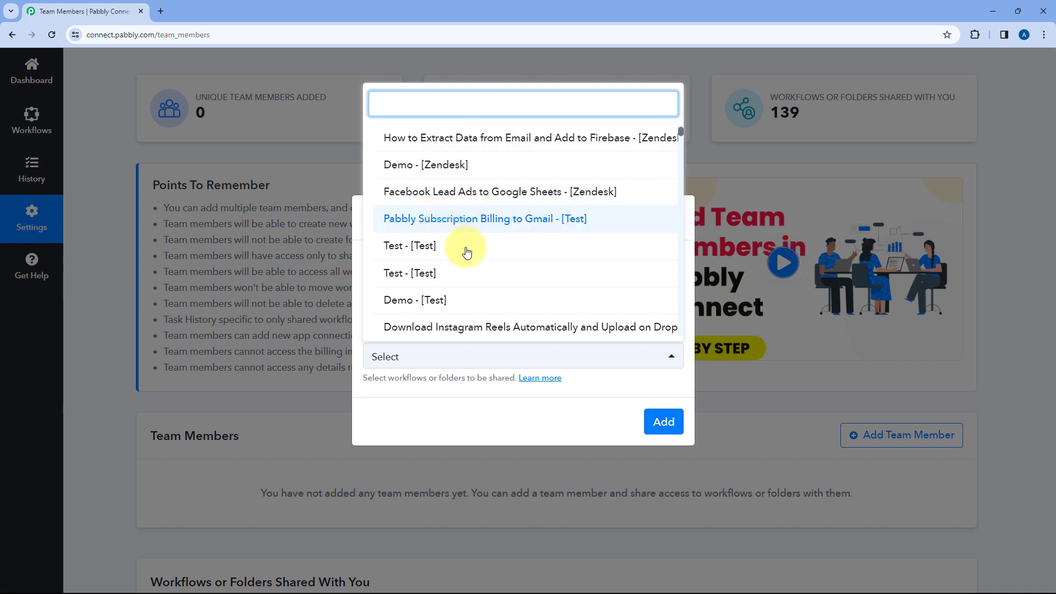
scroll(467, 253, "up", 3)
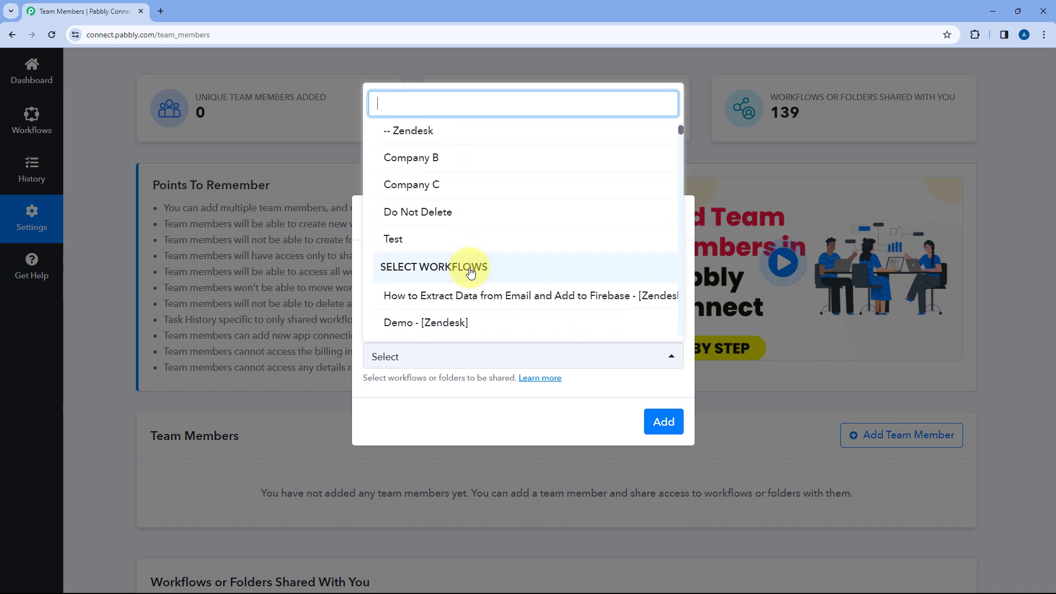
scroll(484, 243, "down", 2)
scroll(473, 264, "up", 4)
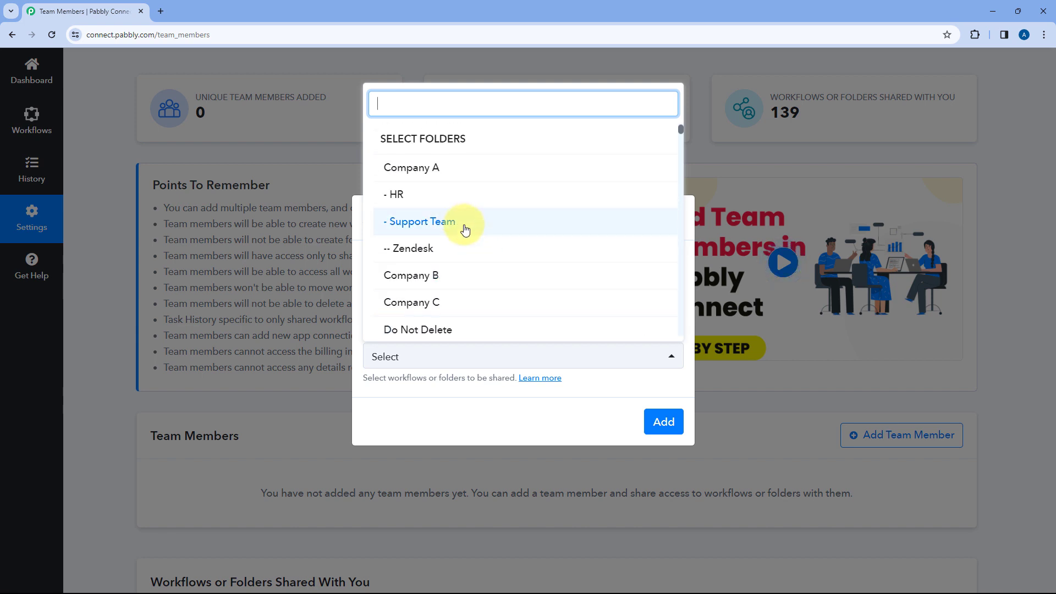
left_click(430, 254)
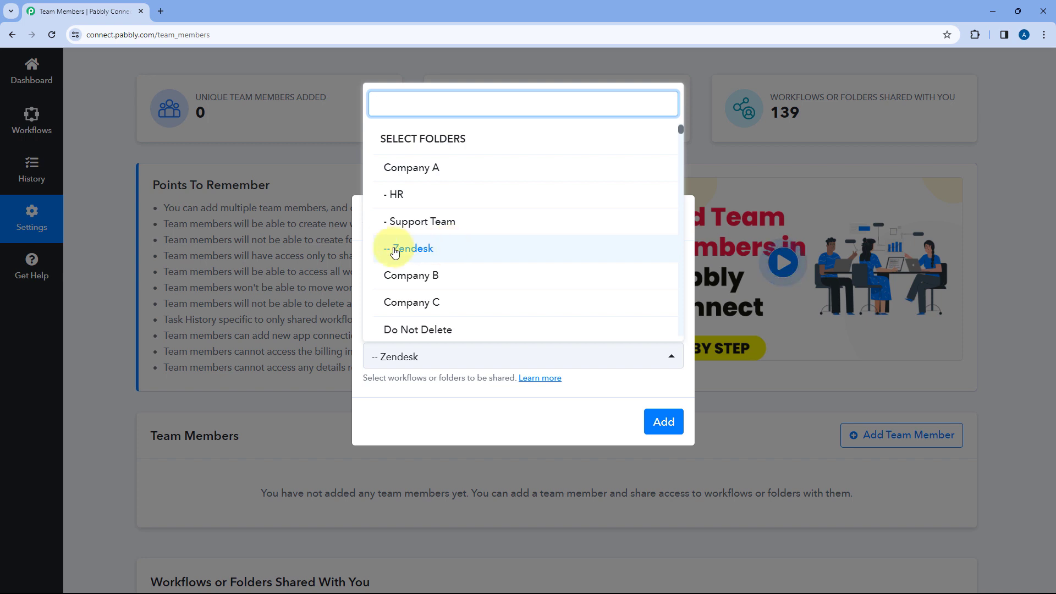
left_click(353, 243)
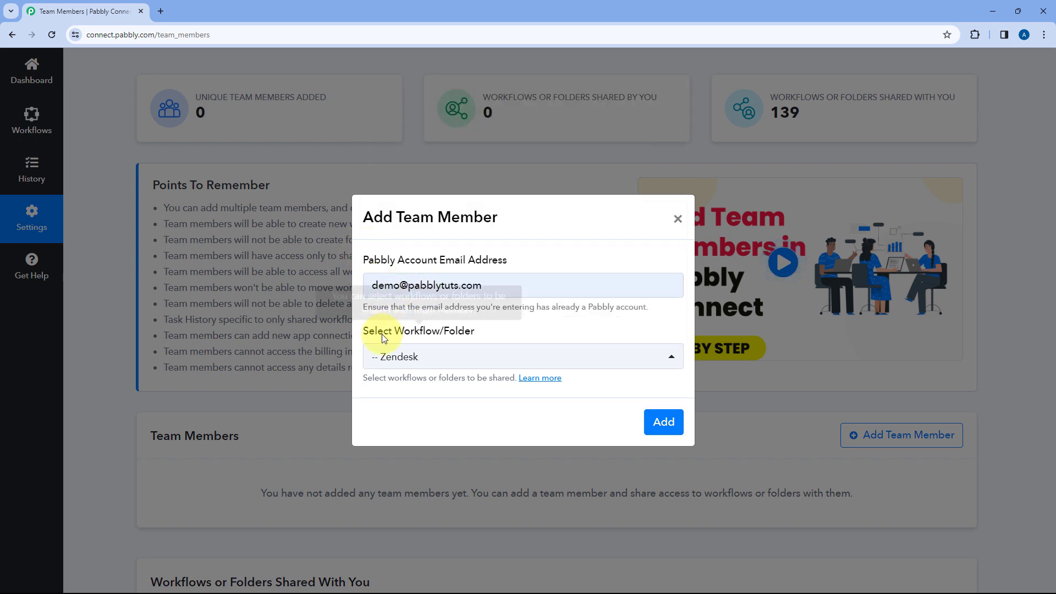
left_click(658, 423)
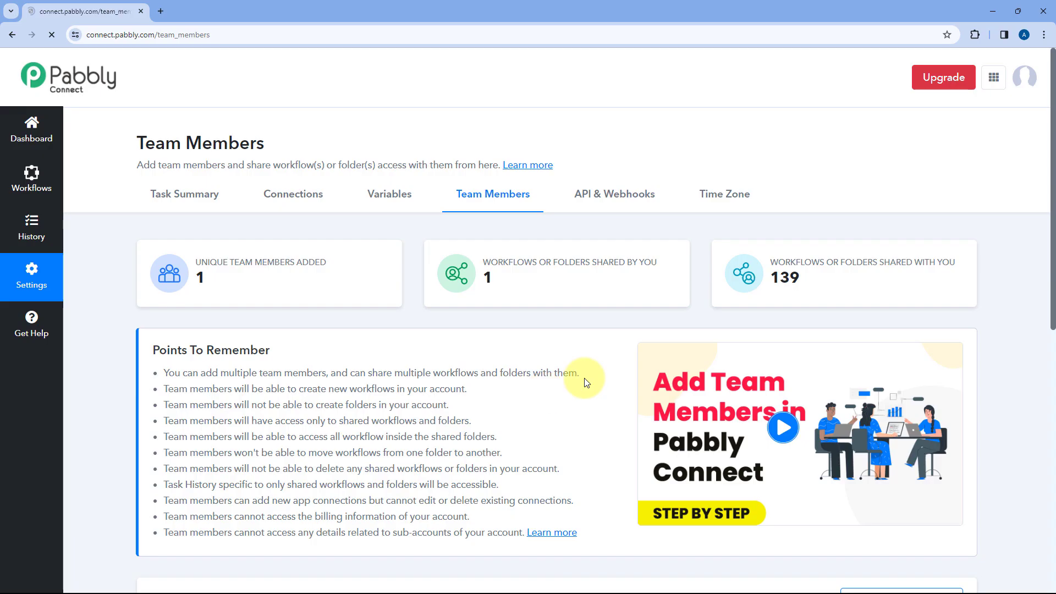
Check the new team member's entry and the folder shared with them in the Team Members list
scroll(498, 300, "down", 4)
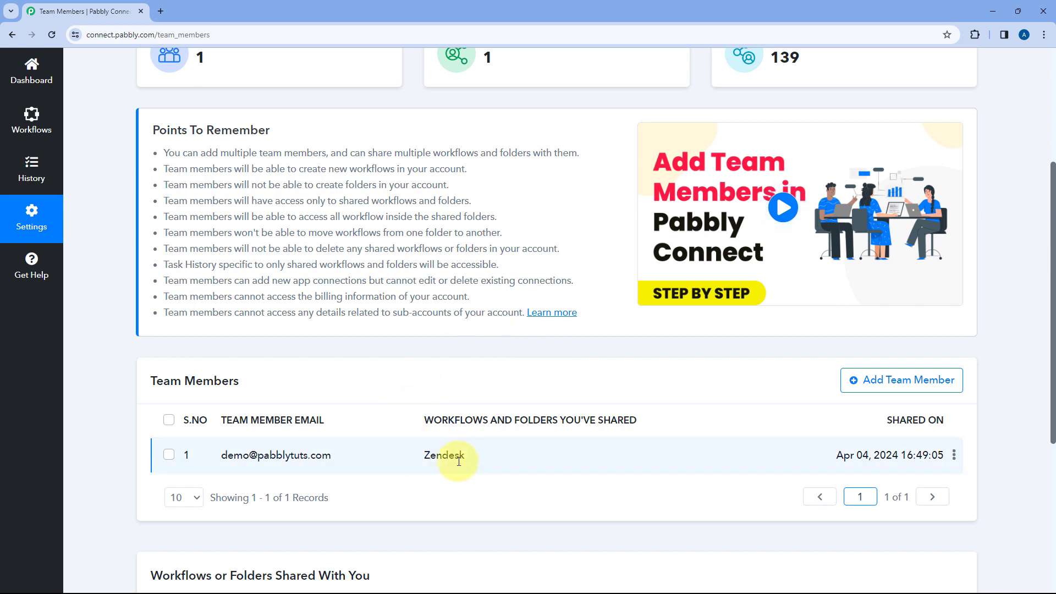
left_click_drag(465, 454, 418, 454)
left_click(429, 384)
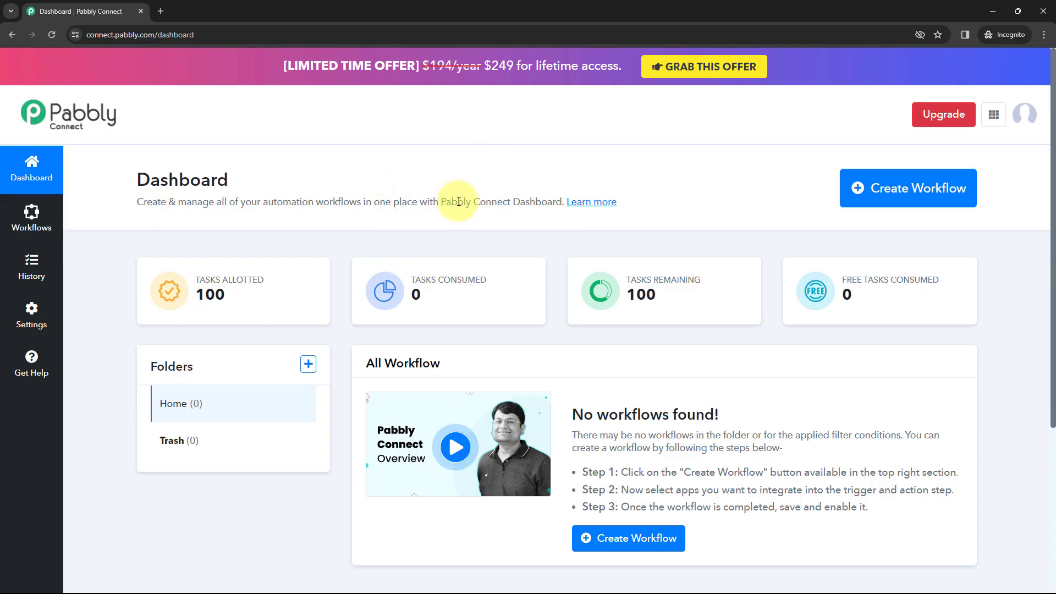
In the team member's incognito session, check which account is signed in and open its Team Members settings
left_click(1026, 115)
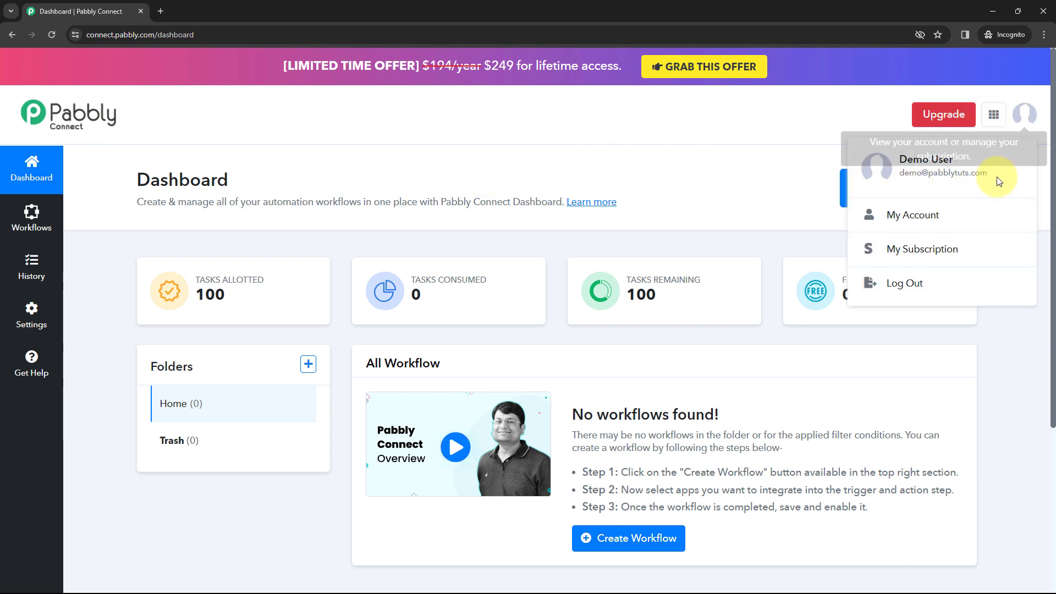
left_click(740, 175)
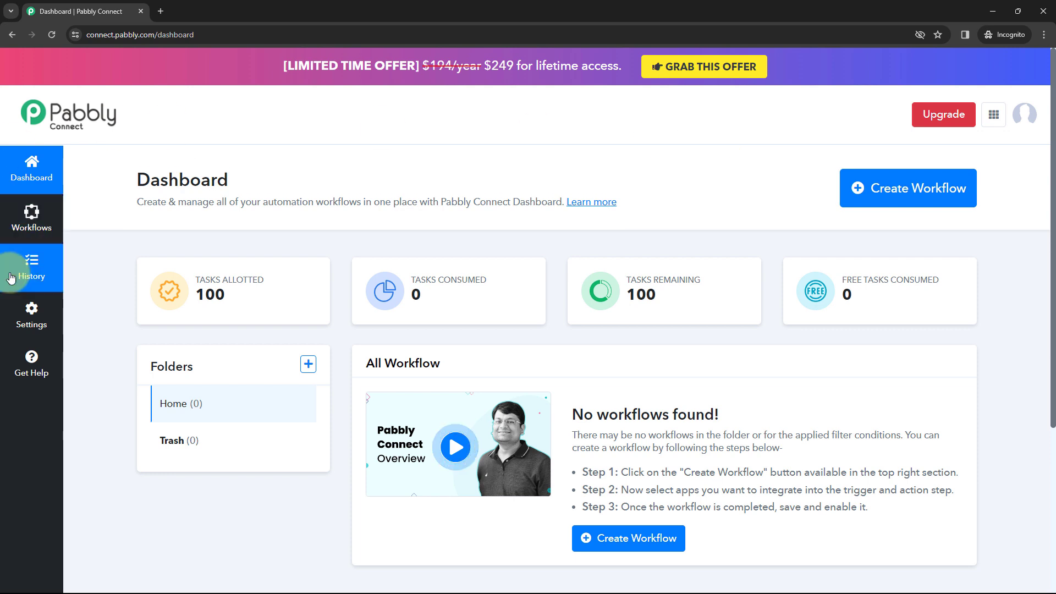
left_click(31, 312)
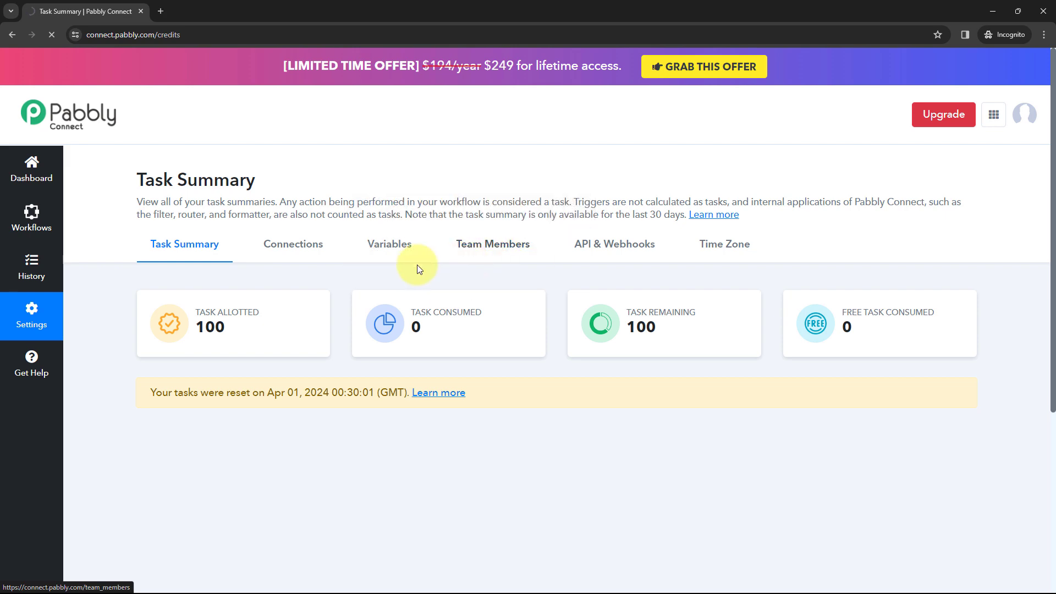
left_click(450, 256)
scroll(423, 291, "down", 5)
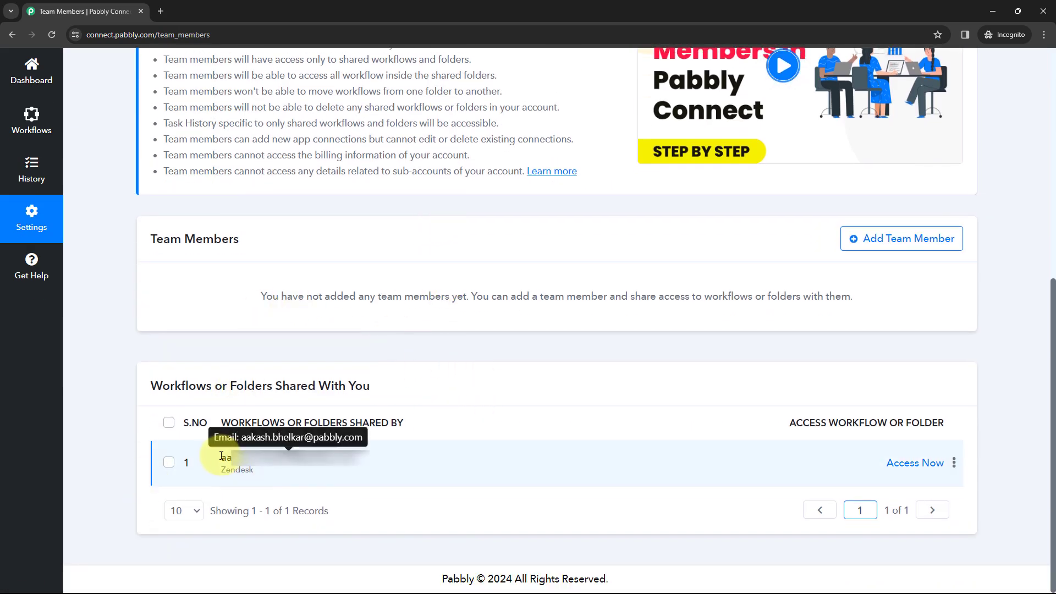
Check the sharer and folder name under Workflows or Folders Shared With You, and access the shared Zendesk folder
left_click_drag(222, 458, 355, 458)
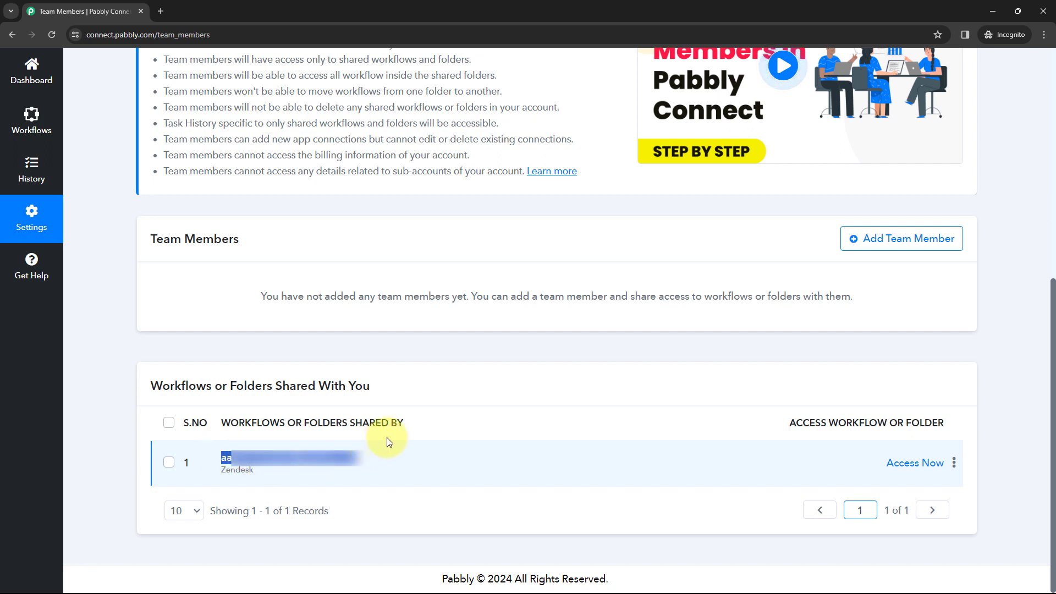
left_click(441, 402)
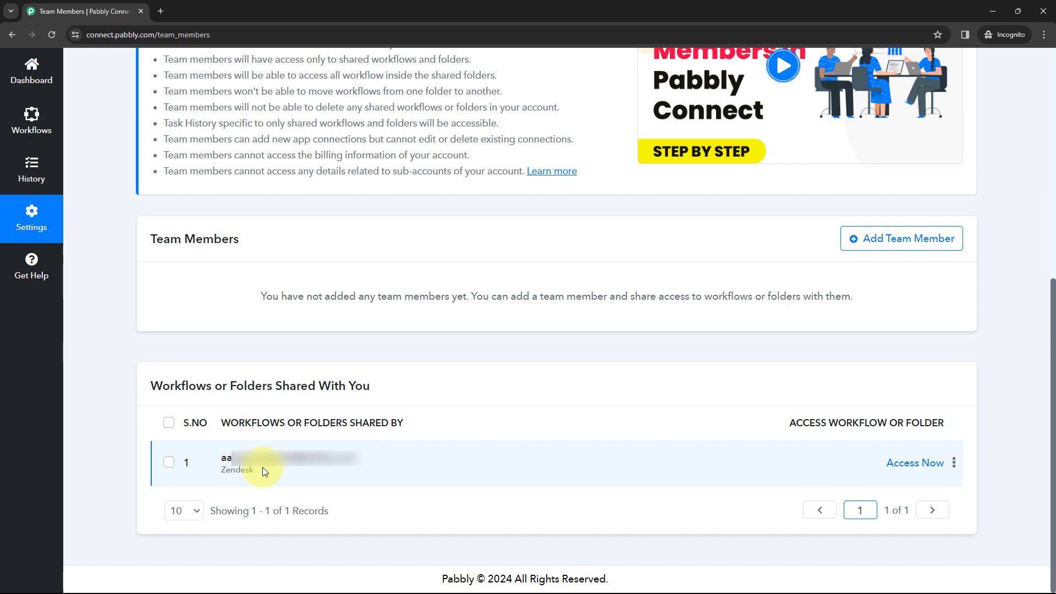
left_click_drag(260, 470, 219, 471)
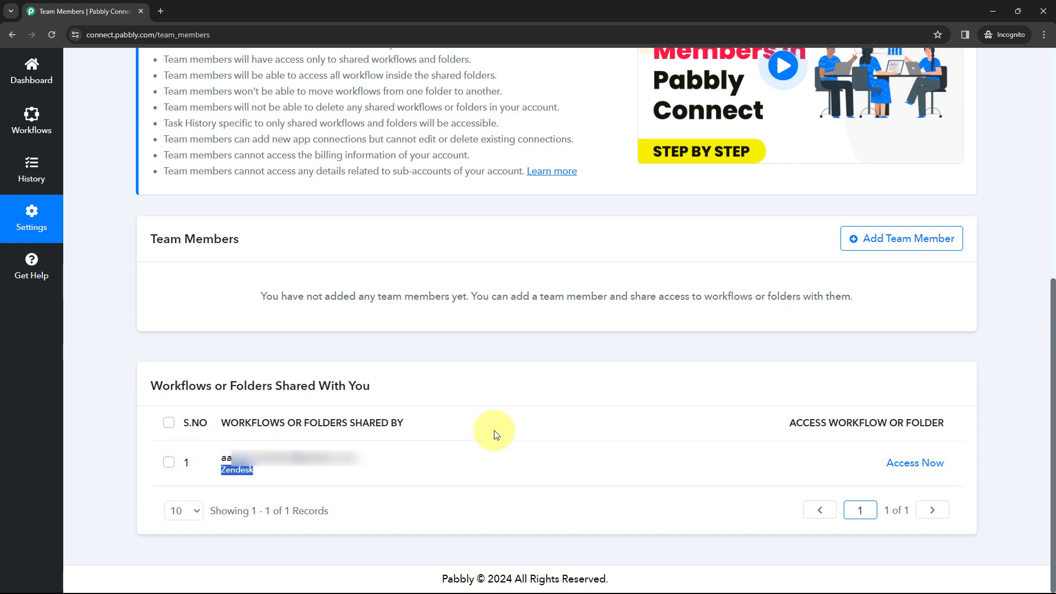
left_click(905, 465)
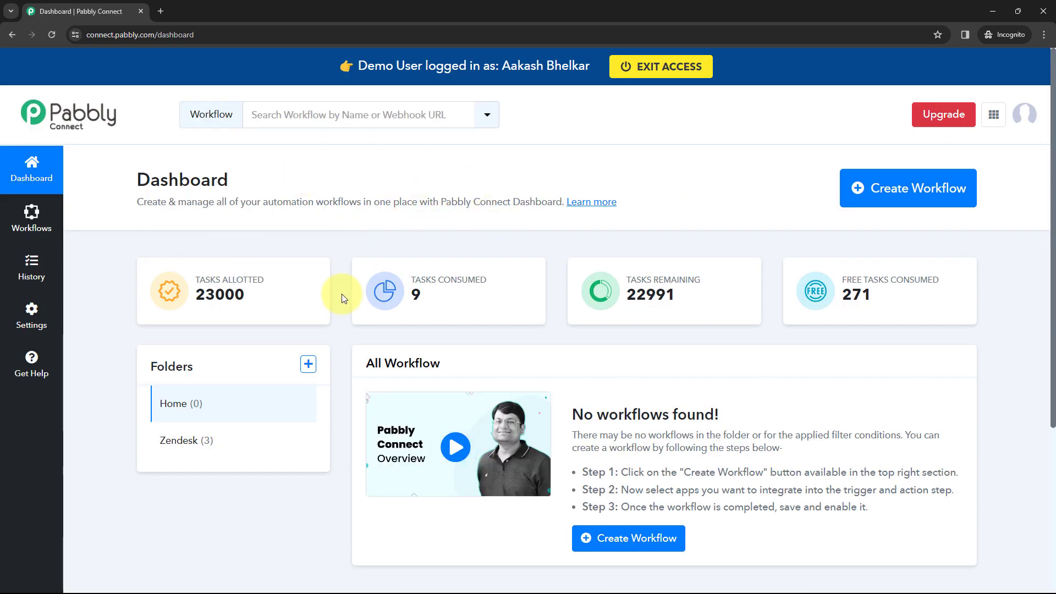
Open the shared Zendesk folder in the team member's session and check which workflows it contains
scroll(342, 298, "down", 1)
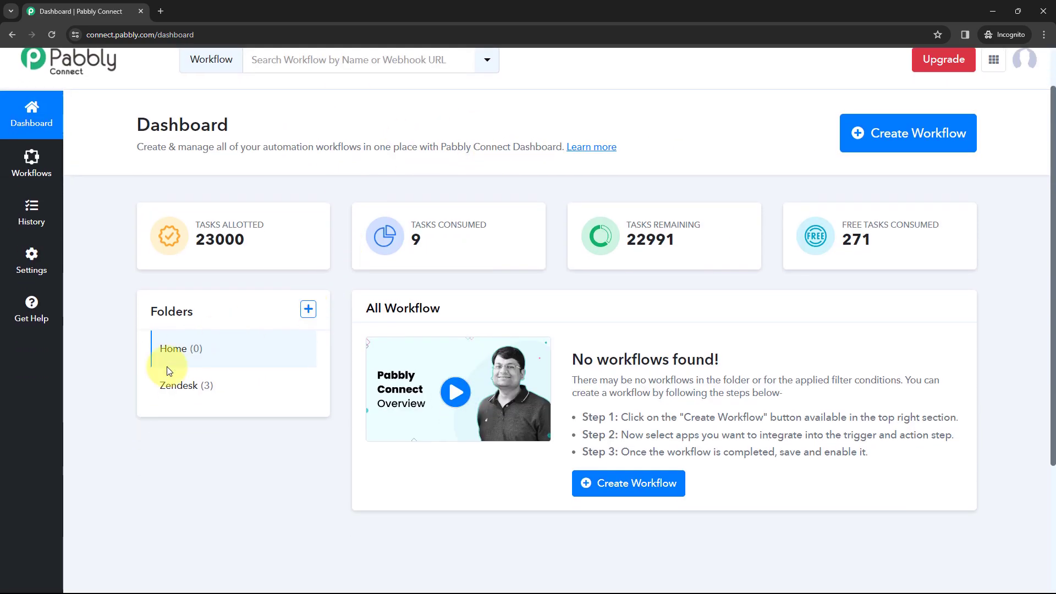
left_click(186, 389)
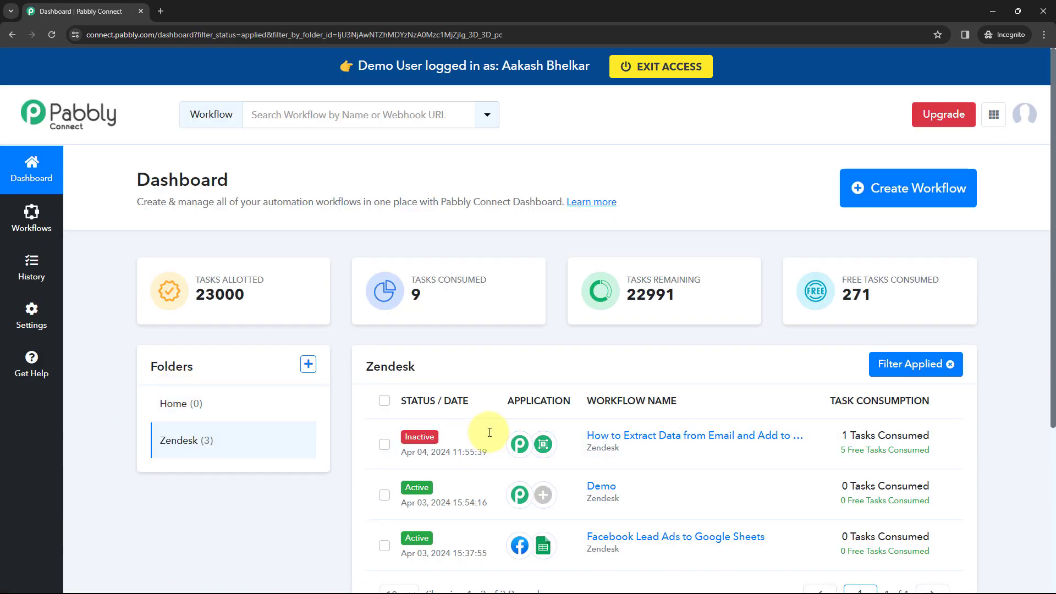
scroll(502, 370, "down", 1)
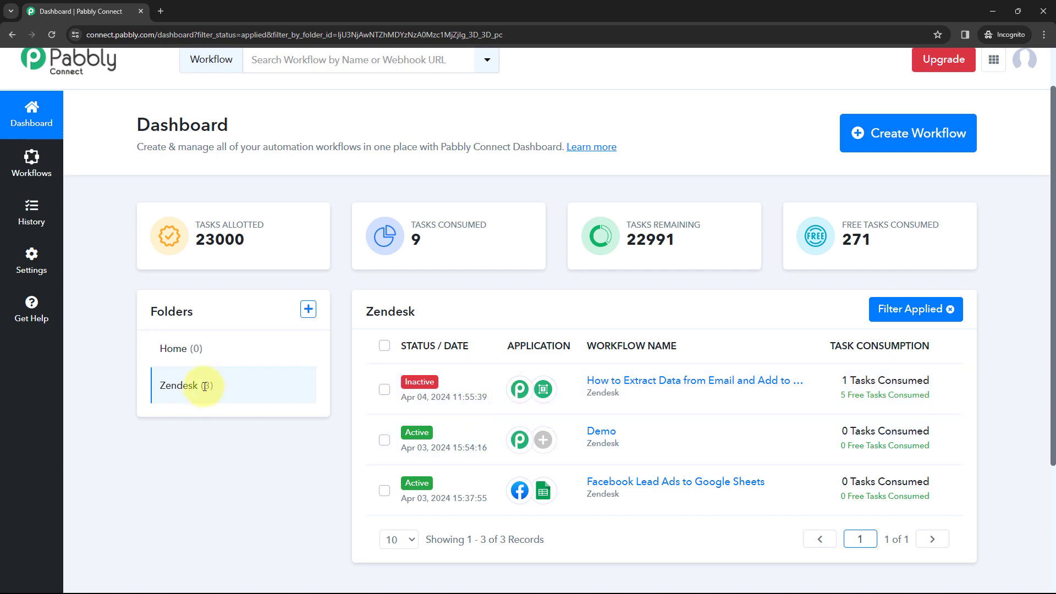
left_click(991, 16)
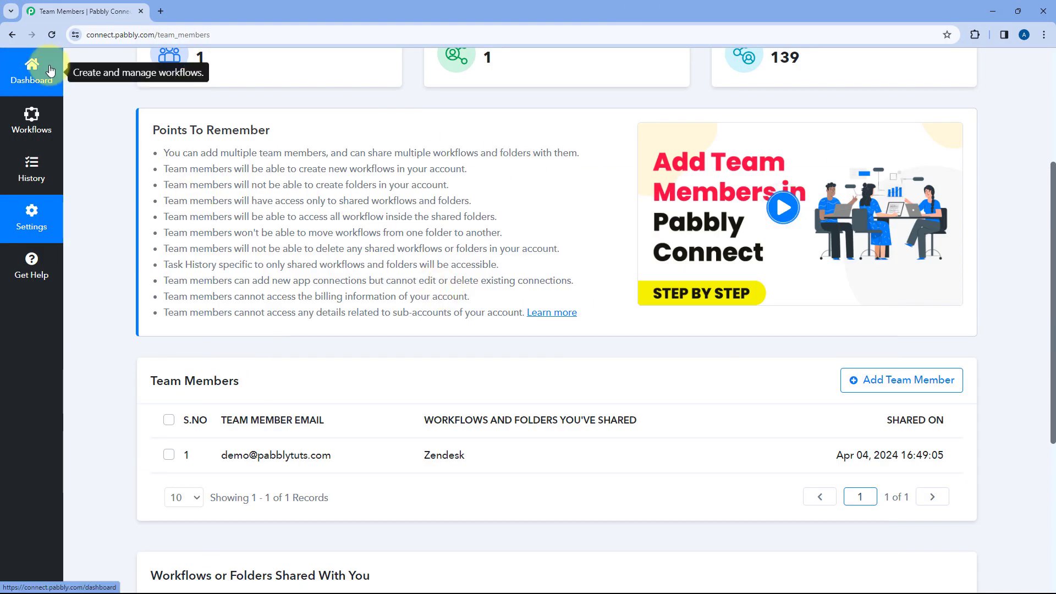
On the folder owner's dashboard, expand Company A and Support Team and open the Zendesk subfolder
left_click(50, 69)
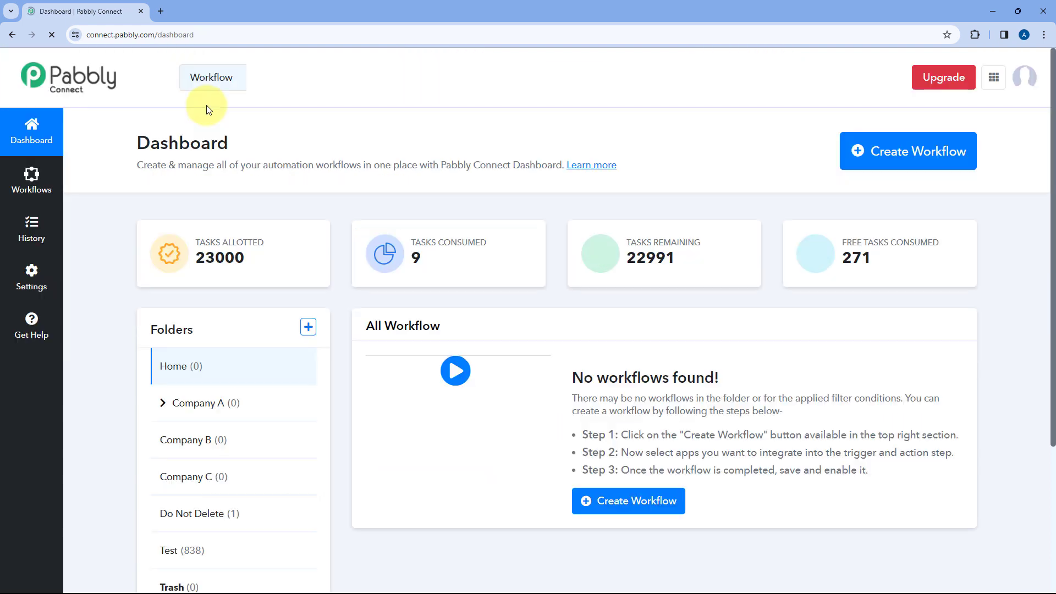
scroll(339, 215, "down", 2)
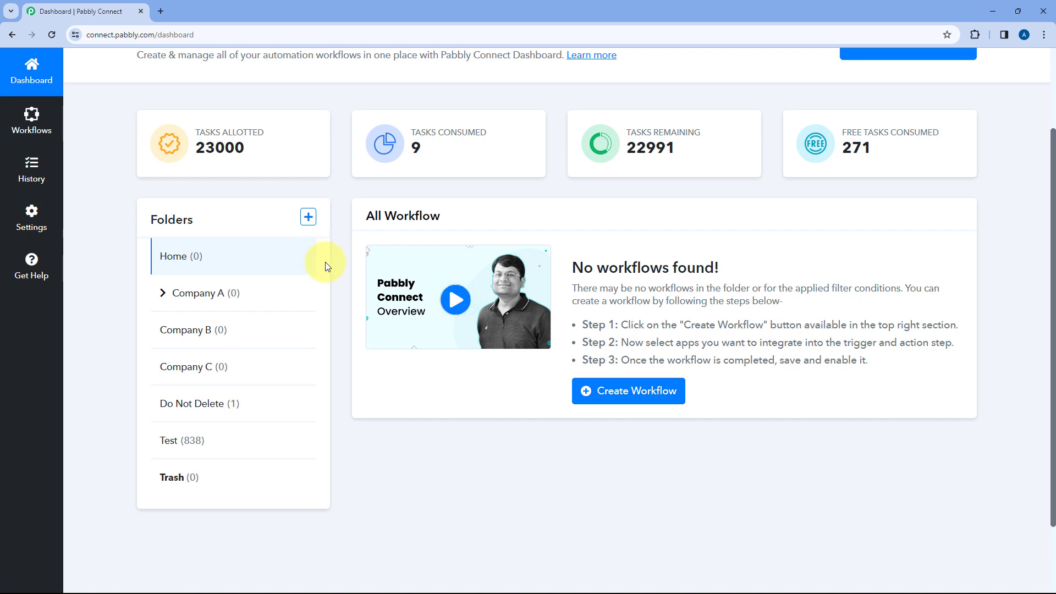
left_click(161, 292)
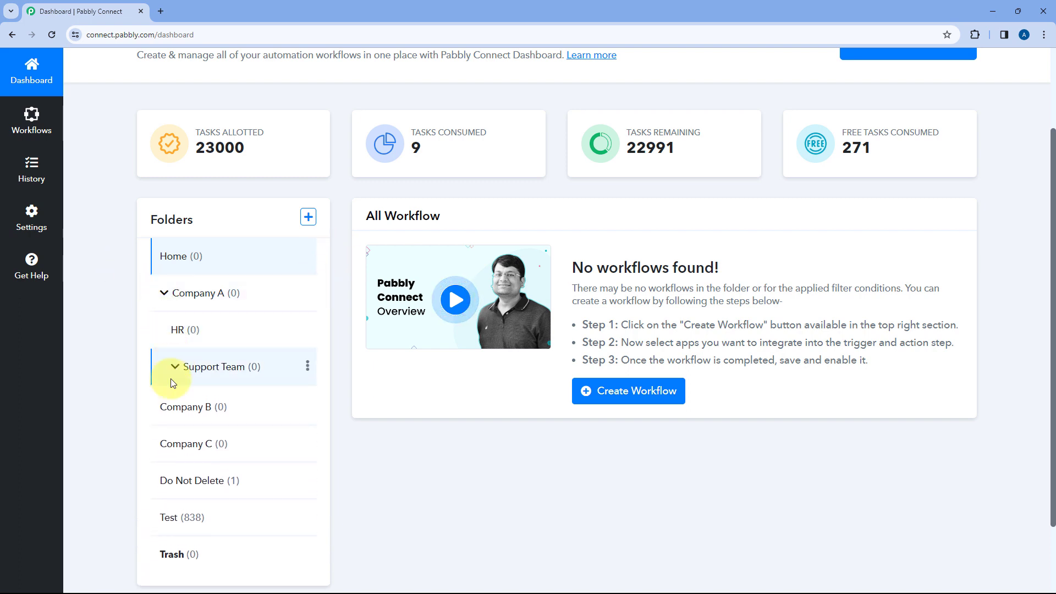
left_click(175, 367)
left_click(226, 399)
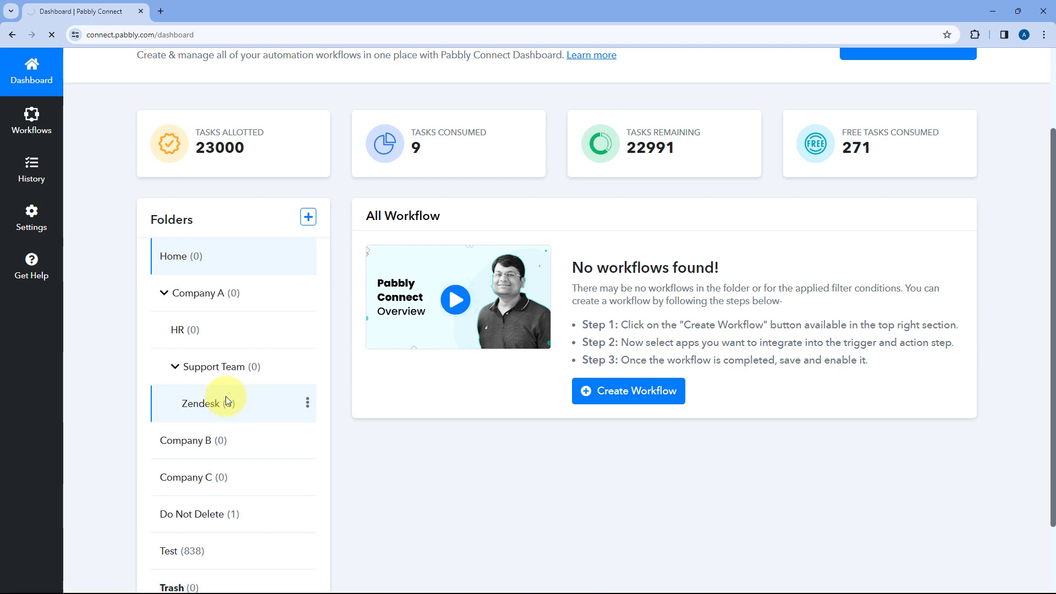
scroll(323, 367, "down", 1)
scroll(323, 367, "down", 2)
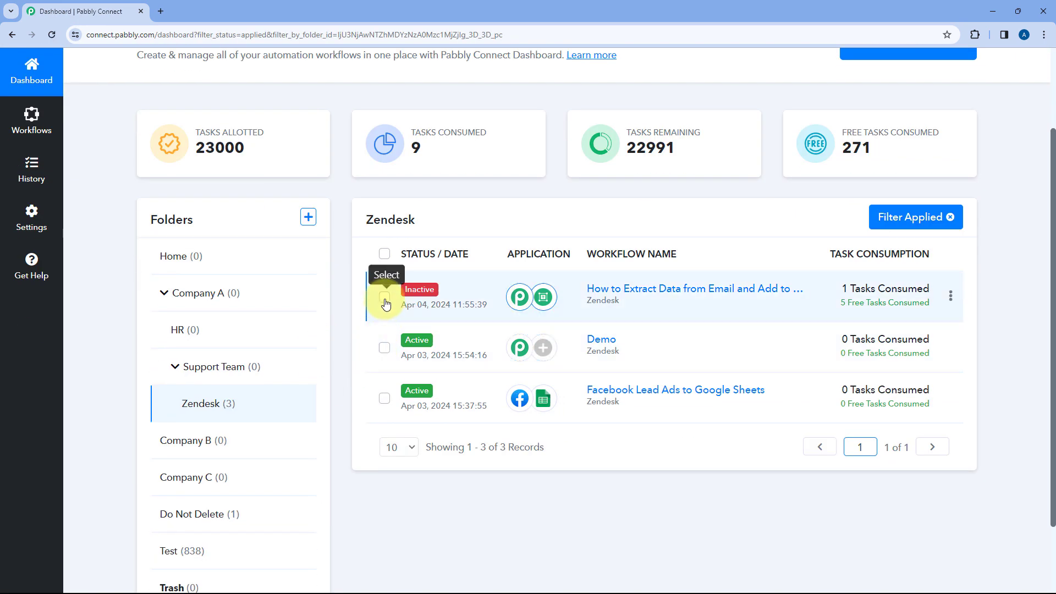
Move the inactive "How to Extract Data from Email" workflow from the Zendesk subfolder to the Test folder
left_click(385, 299)
left_click(804, 217)
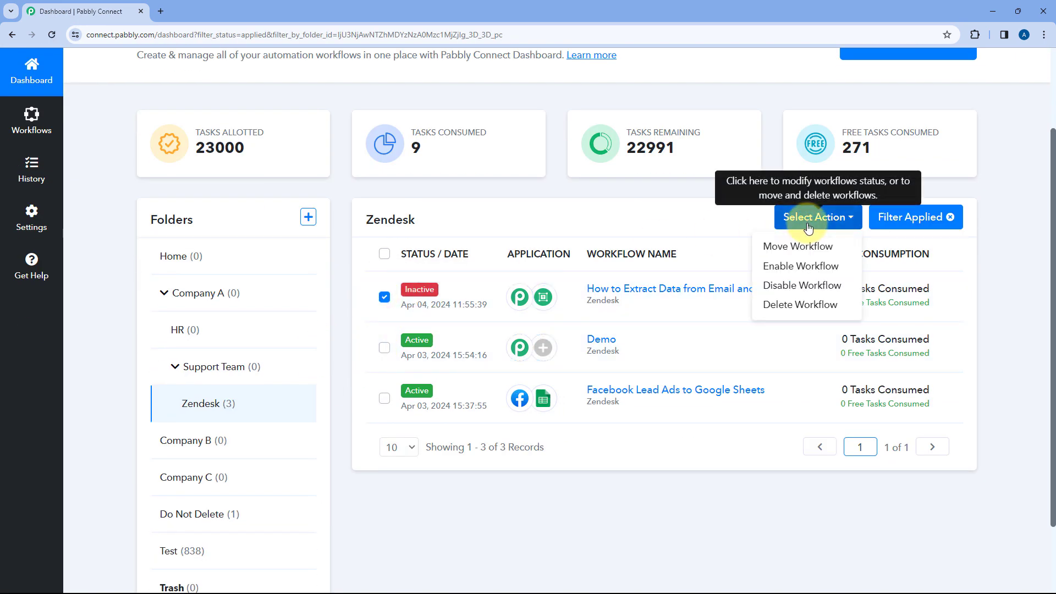
left_click(798, 247)
left_click(505, 325)
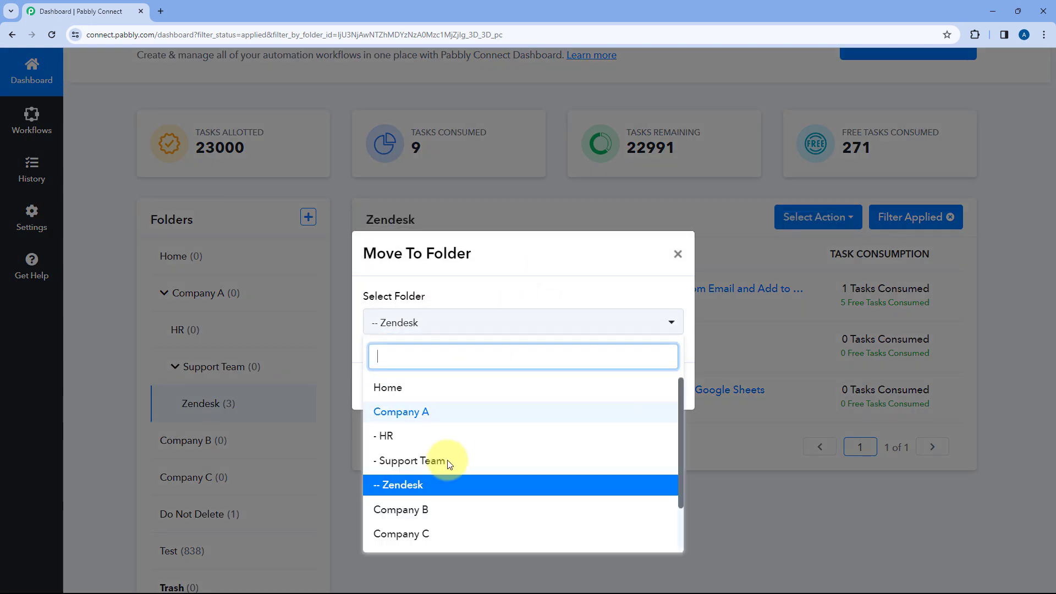
scroll(438, 507, "down", 1)
left_click(427, 531)
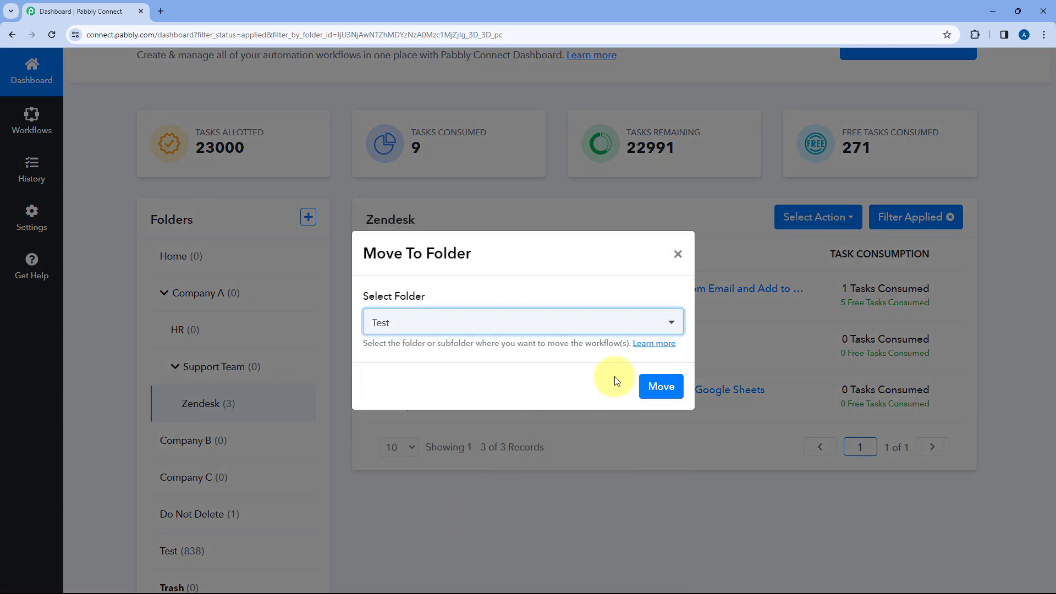
left_click(661, 387)
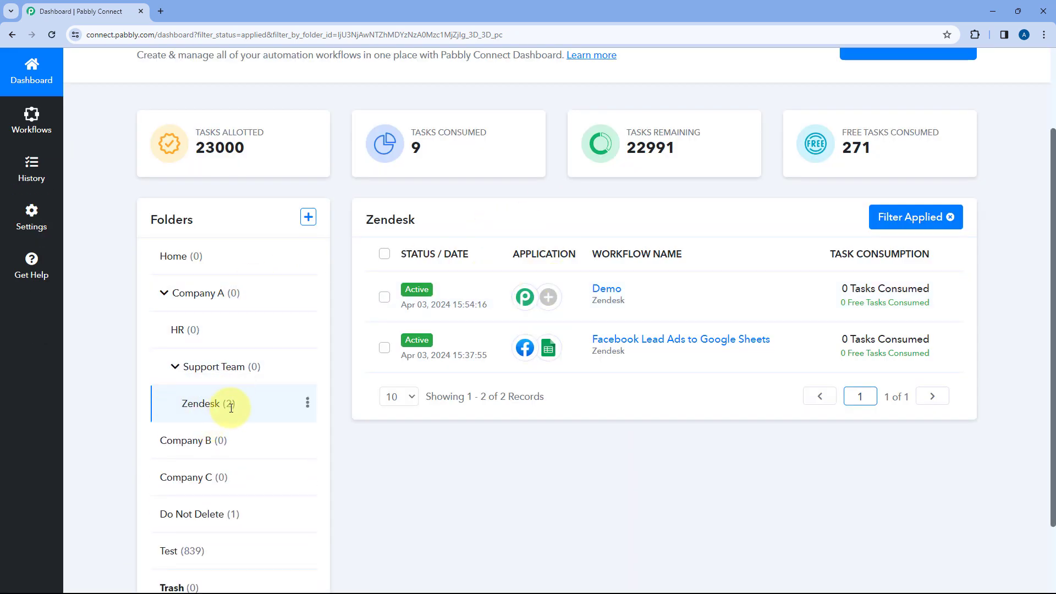
Refresh the team member's dashboard in the incognito session and check the workflows listed in the shared Zendesk folder
scroll(183, 417, "down", 2)
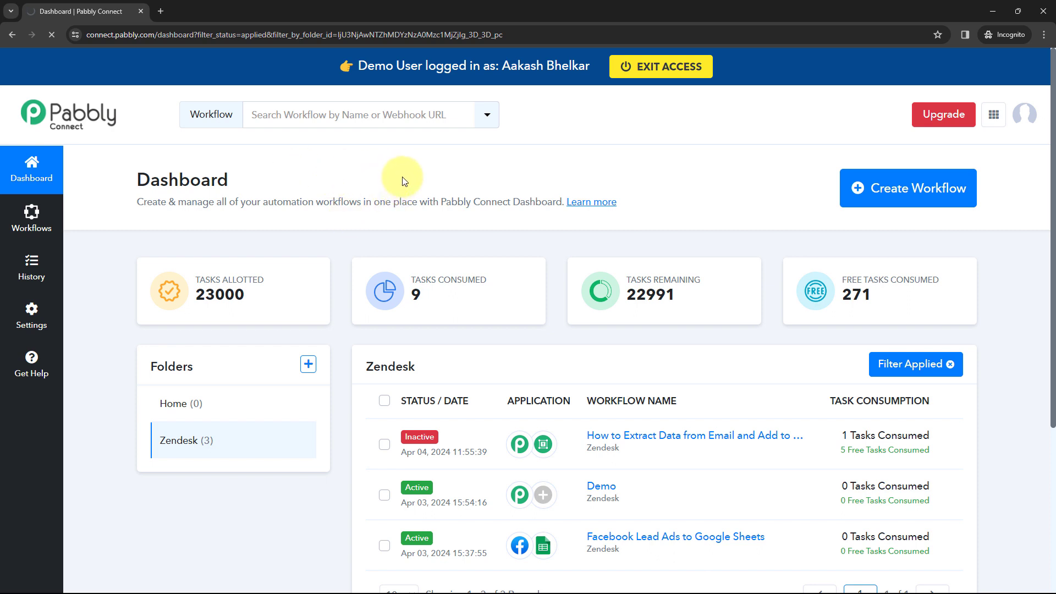
scroll(403, 175, "down", 1)
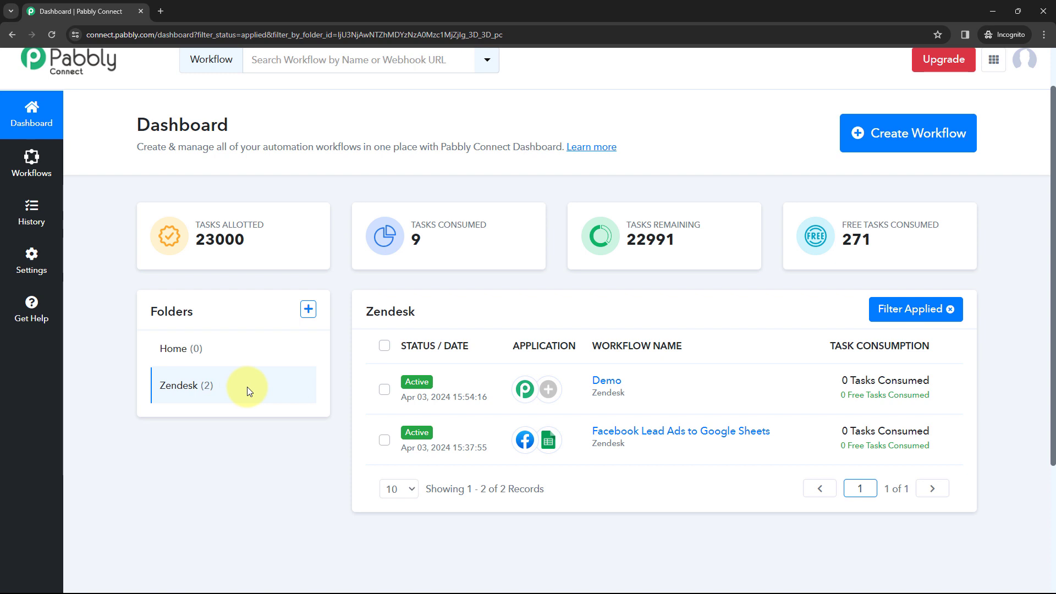
left_click(993, 13)
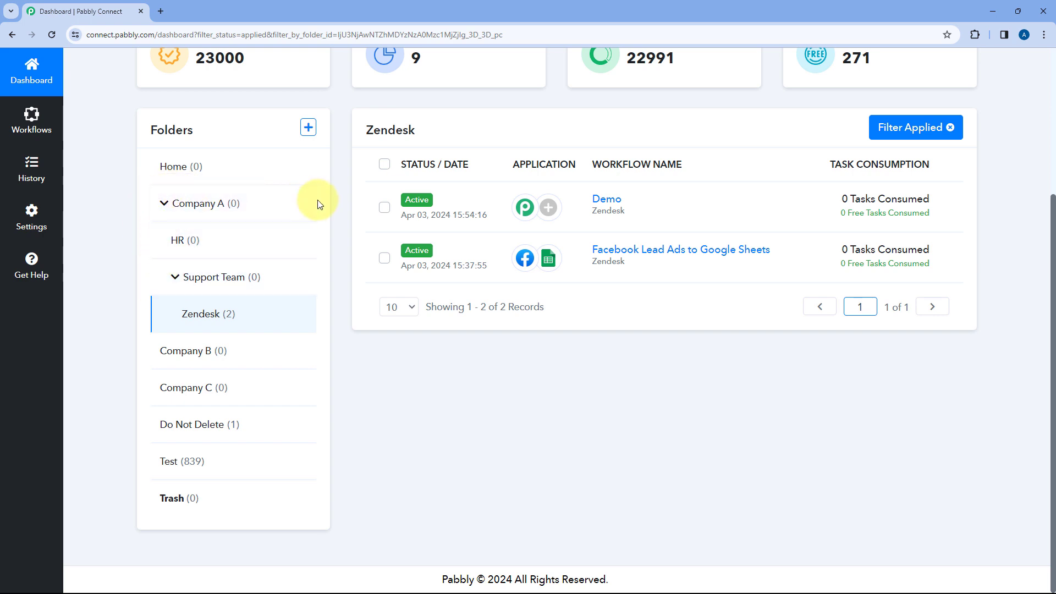
Start sharing the Company A parent folder from the owner's dashboard and go to the Team Members list
mouse_move(308, 206)
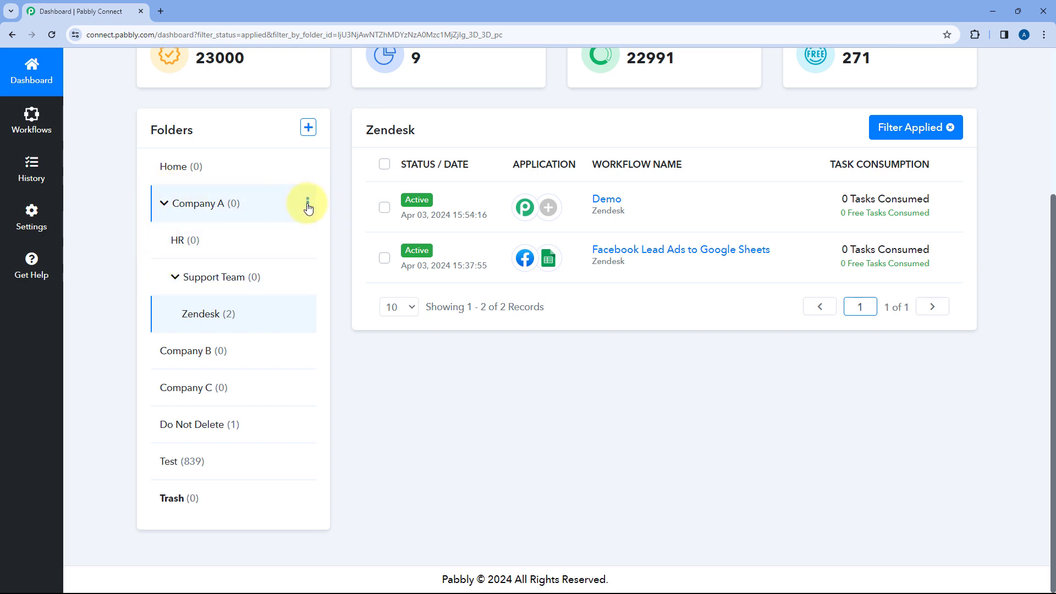
left_click(307, 203)
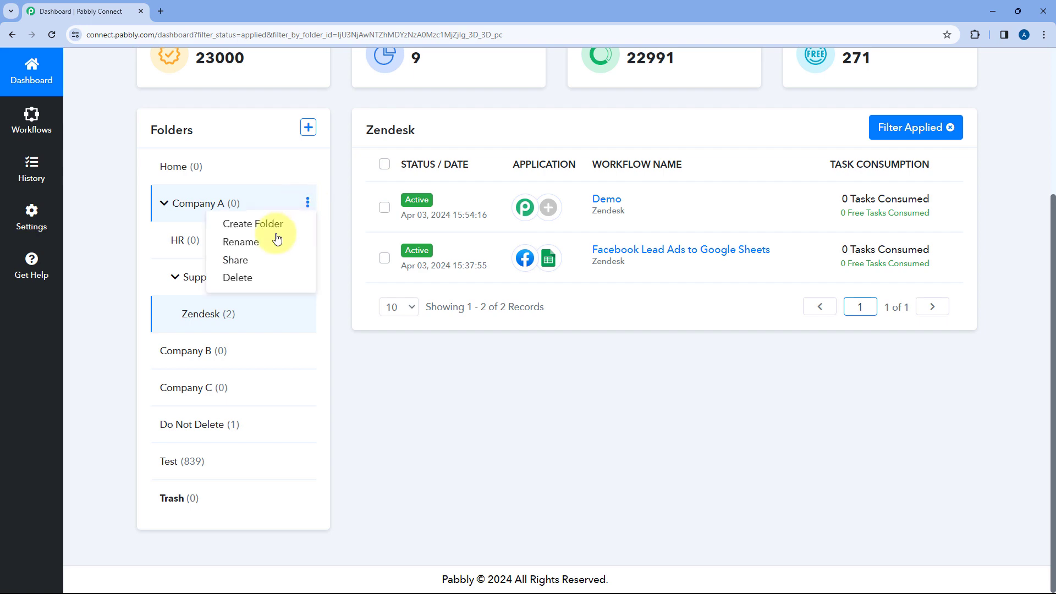
left_click(257, 262)
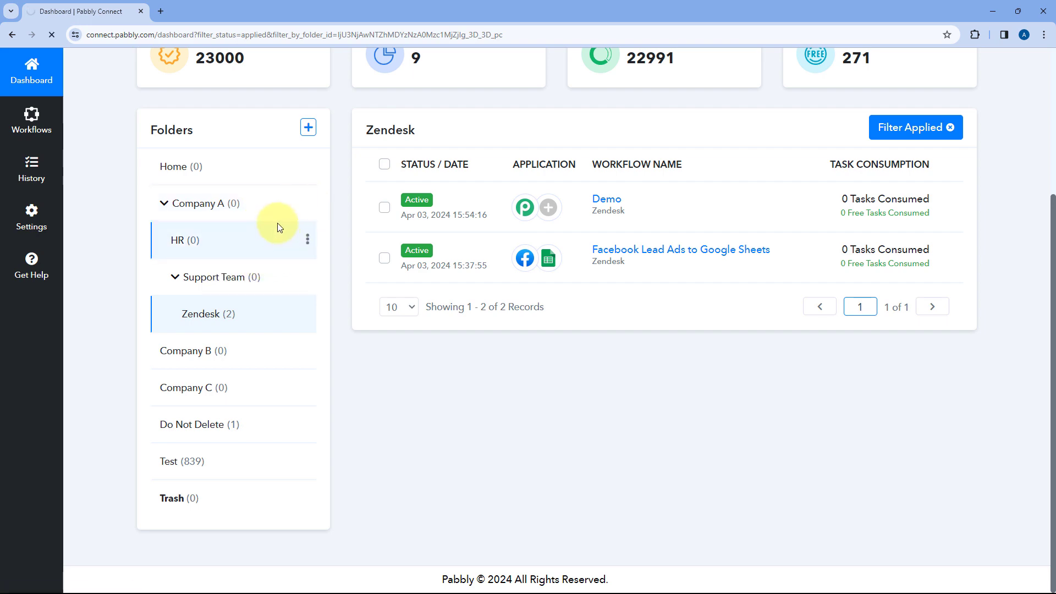
scroll(274, 257, "down", 4)
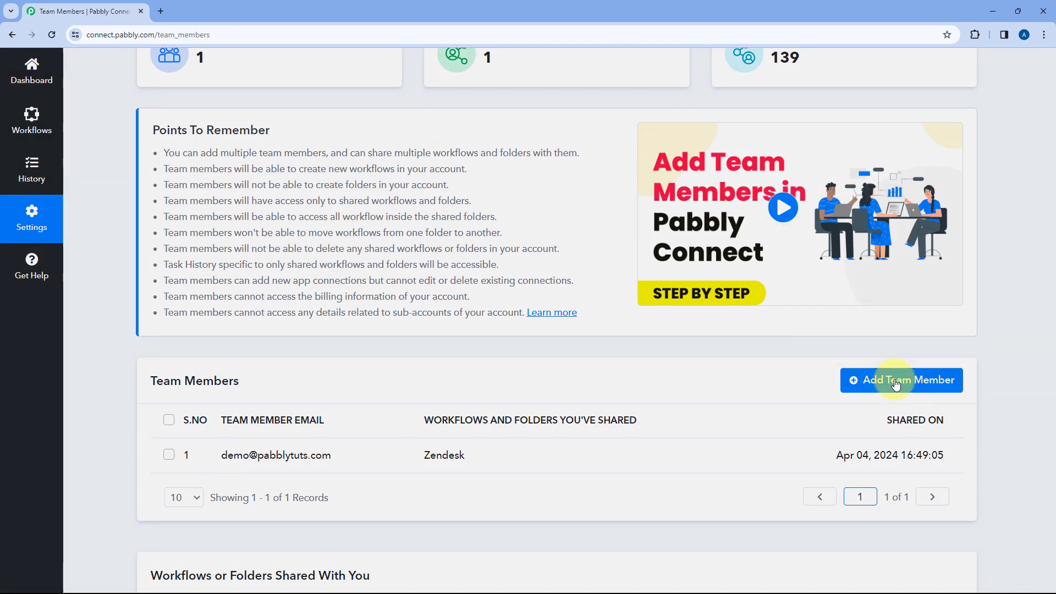
Add the team member by account email with Company A as the shared folder, and check the new entry in the list
left_click(896, 383)
left_click(406, 282)
left_click(449, 312)
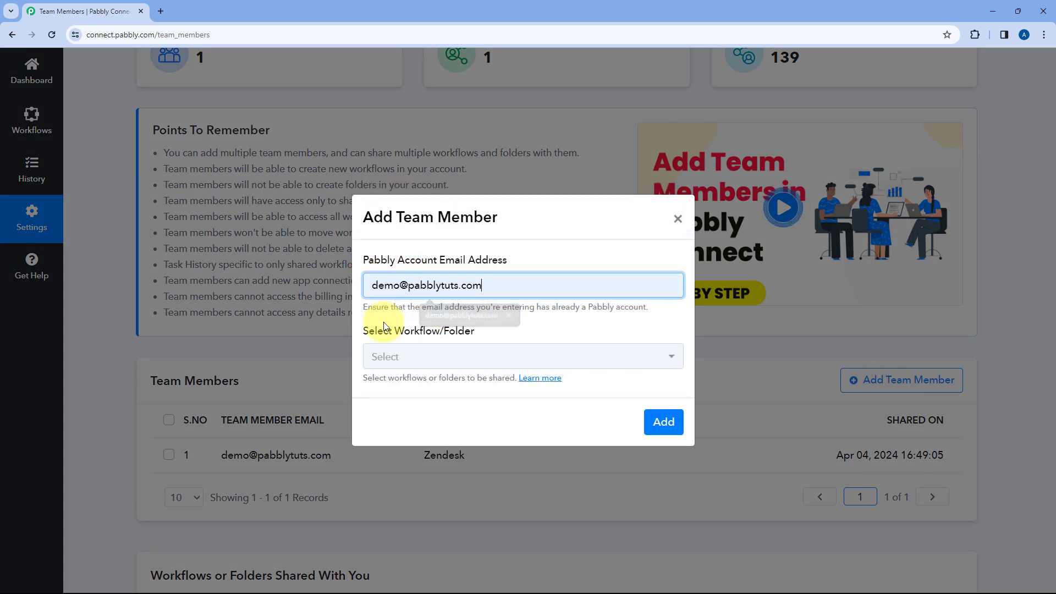
left_click(401, 363)
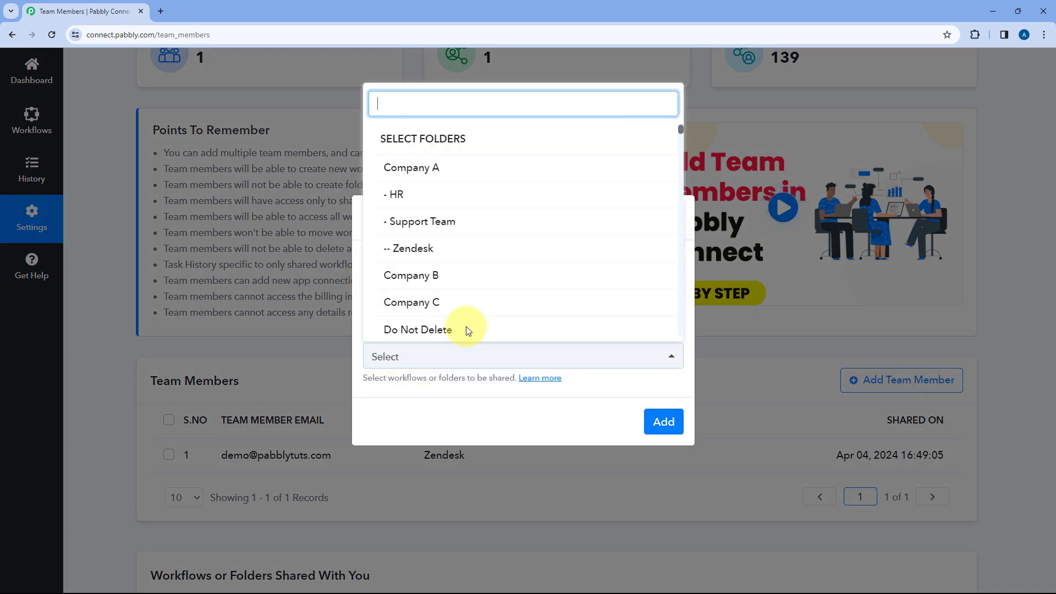
left_click(448, 176)
left_click(356, 257)
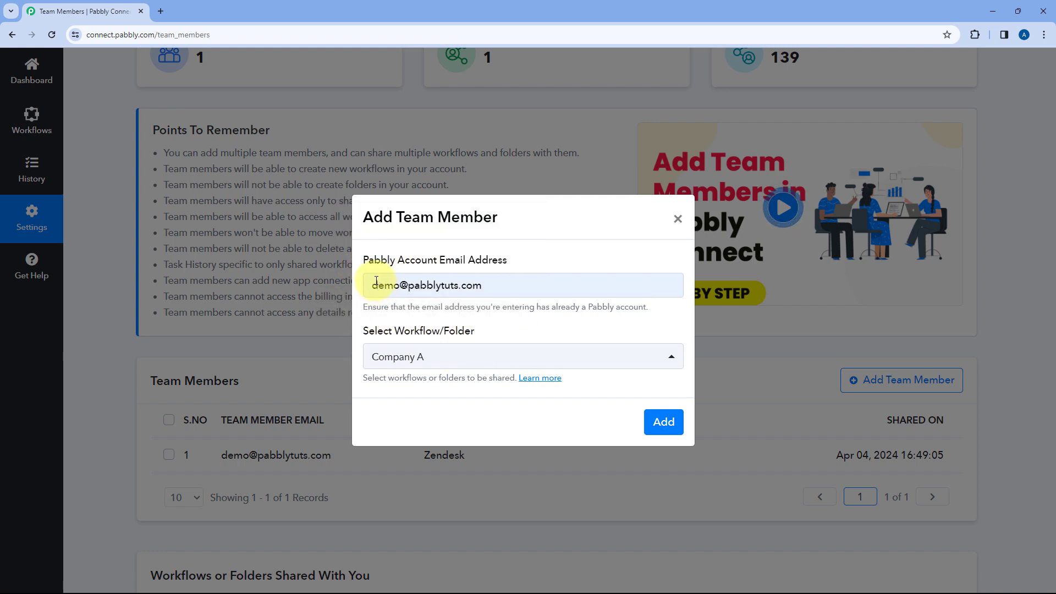
left_click(667, 425)
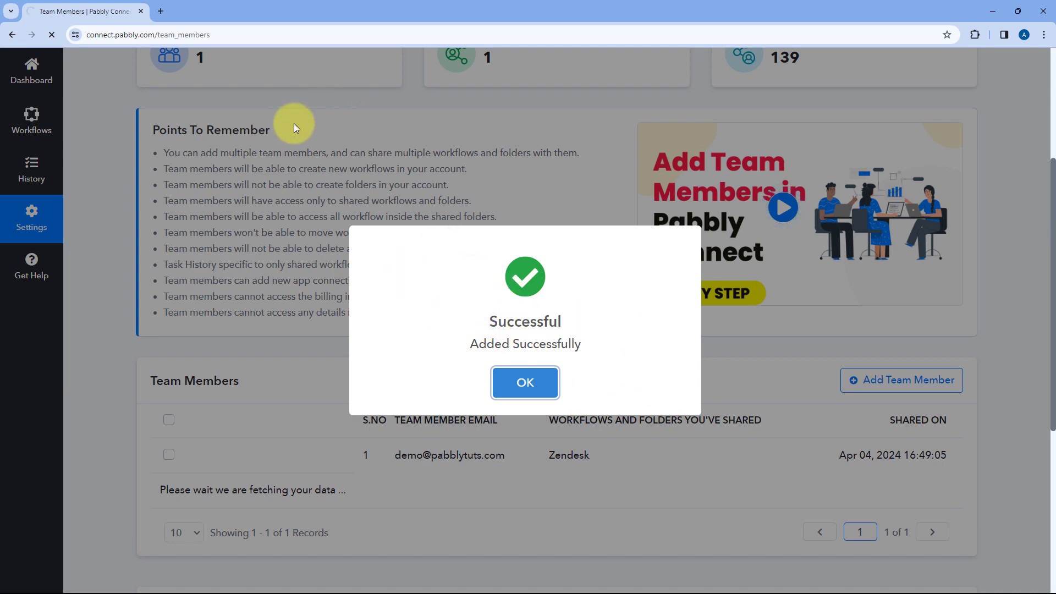
scroll(323, 276, "down", 4)
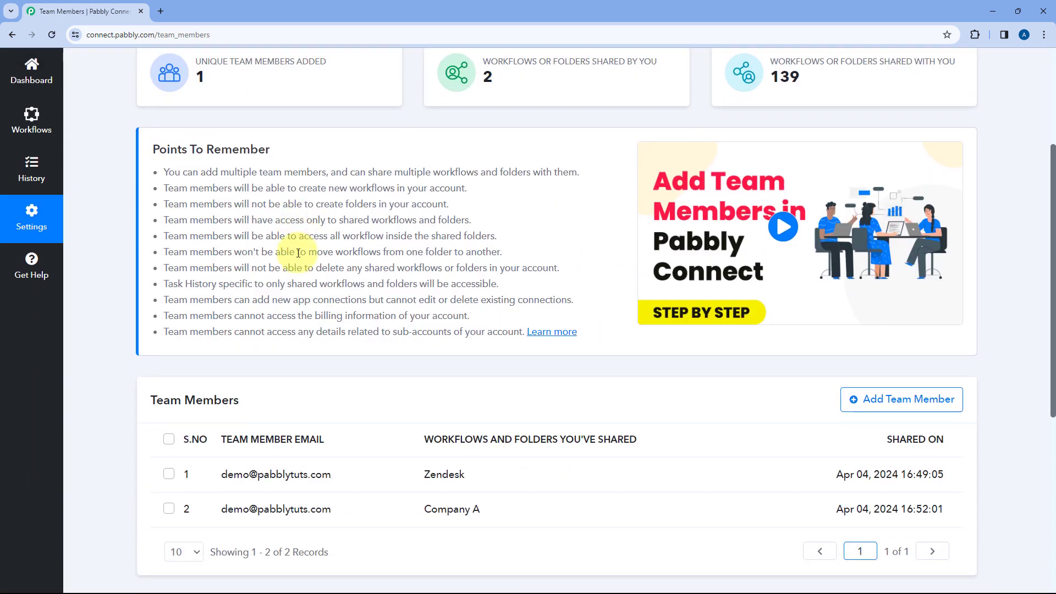
left_click_drag(425, 490, 486, 490)
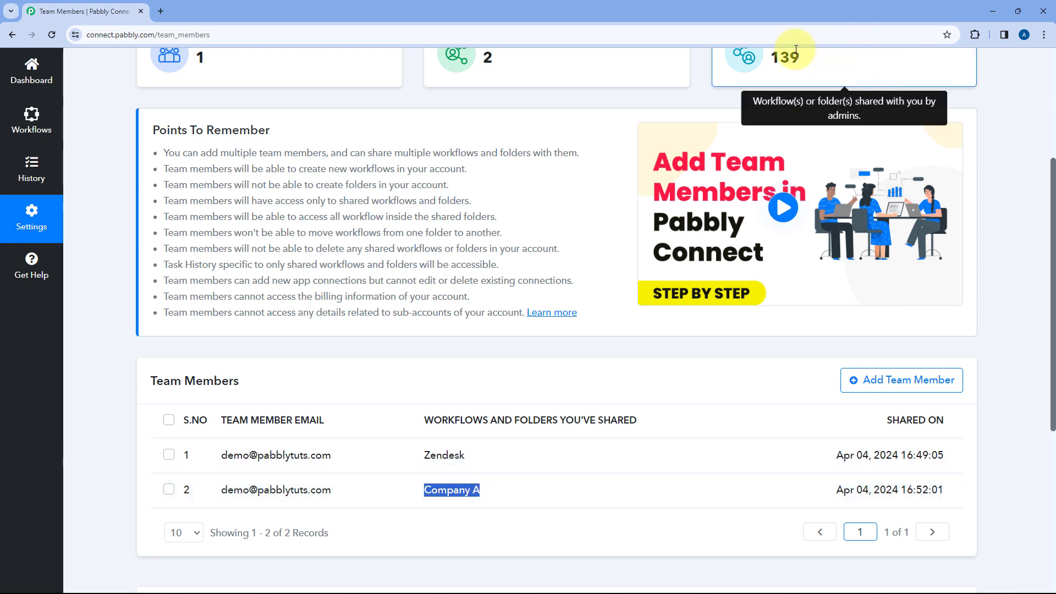
Refresh the team member's incognito session and check access to Company A and its subfolders
key("alt+Tab")
left_click(53, 36)
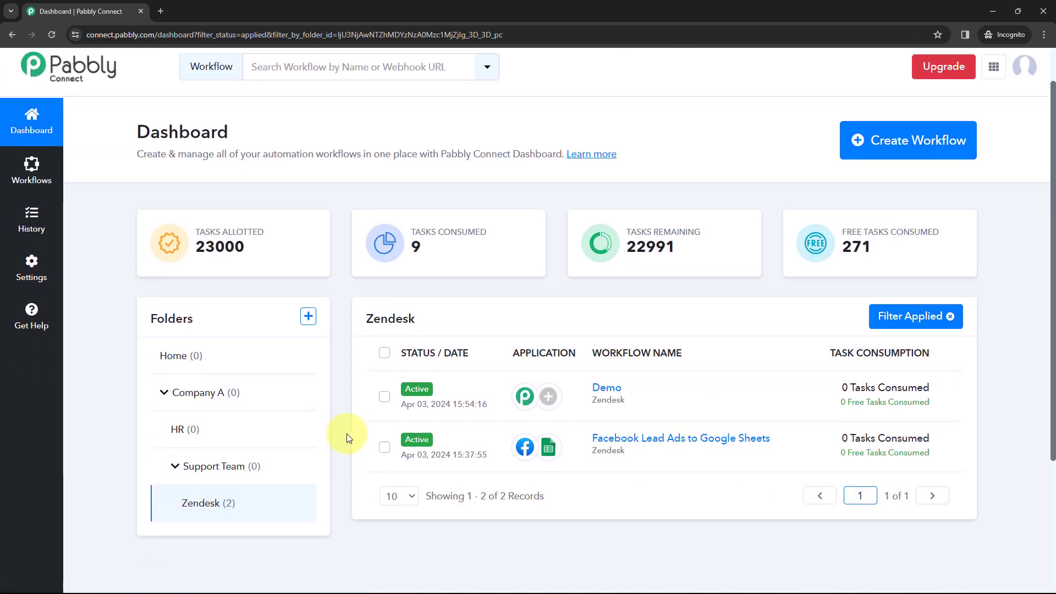
scroll(114, 397, "down", 1)
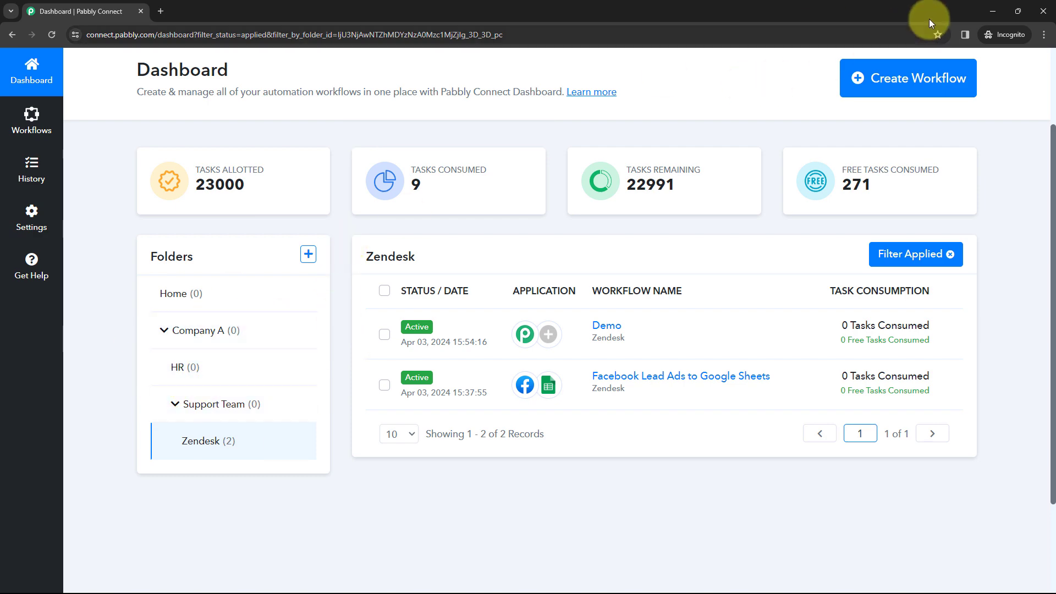
left_click(993, 12)
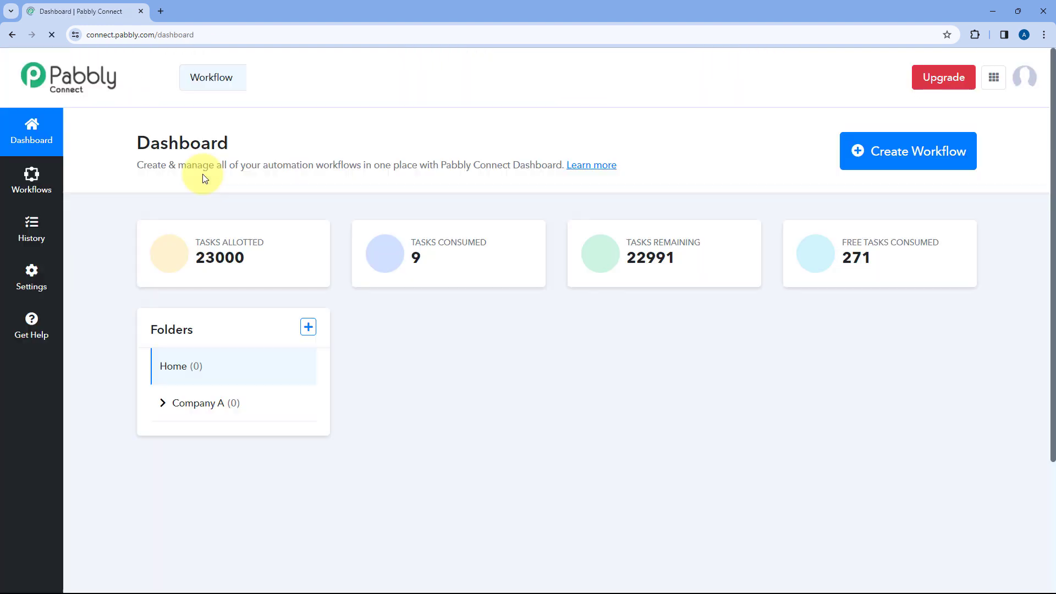
On the folder owner's dashboard, open the Test folder and look through its workflows
scroll(138, 375, "down", 2)
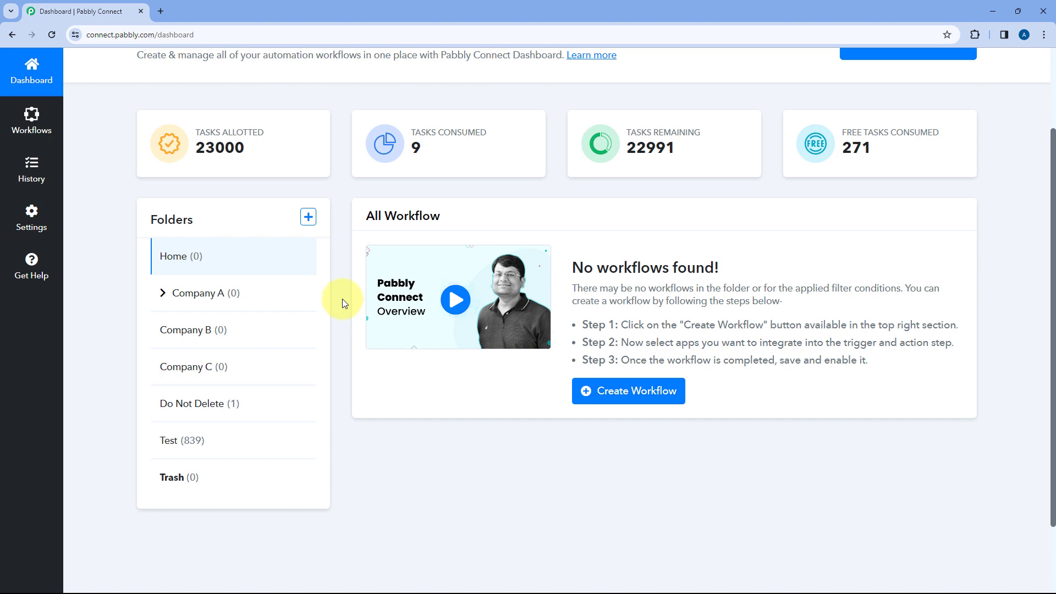
left_click(164, 295)
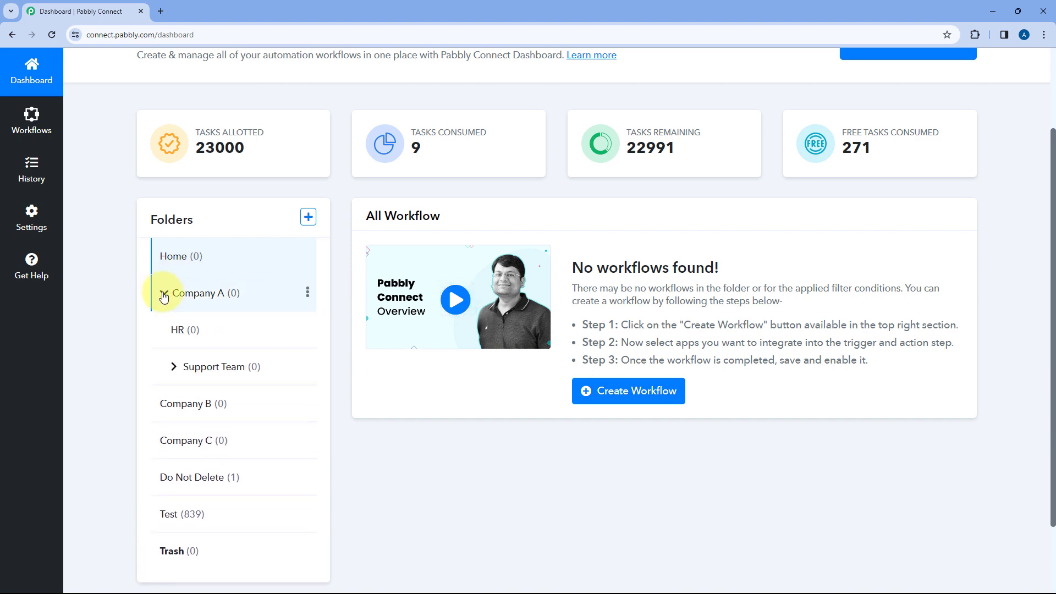
left_click(165, 514)
scroll(401, 345, "down", 8)
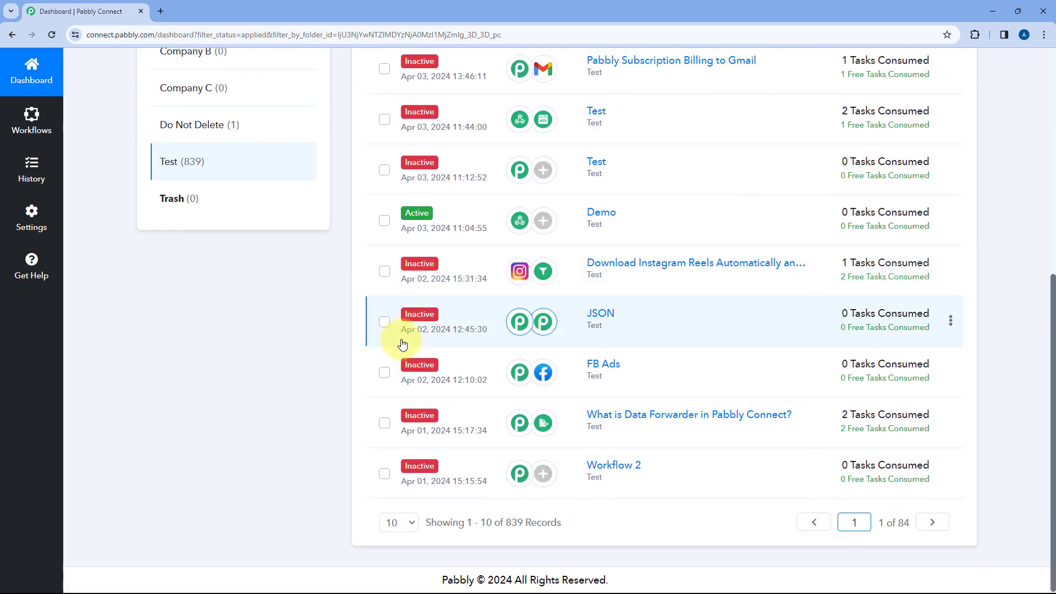
scroll(404, 319, "up", 8)
Move the email data extraction, Pabbly Subscription Billing to Gmail and Download Instagram Reels workflows from Test to Company A, and check the destination folder
left_click(387, 406)
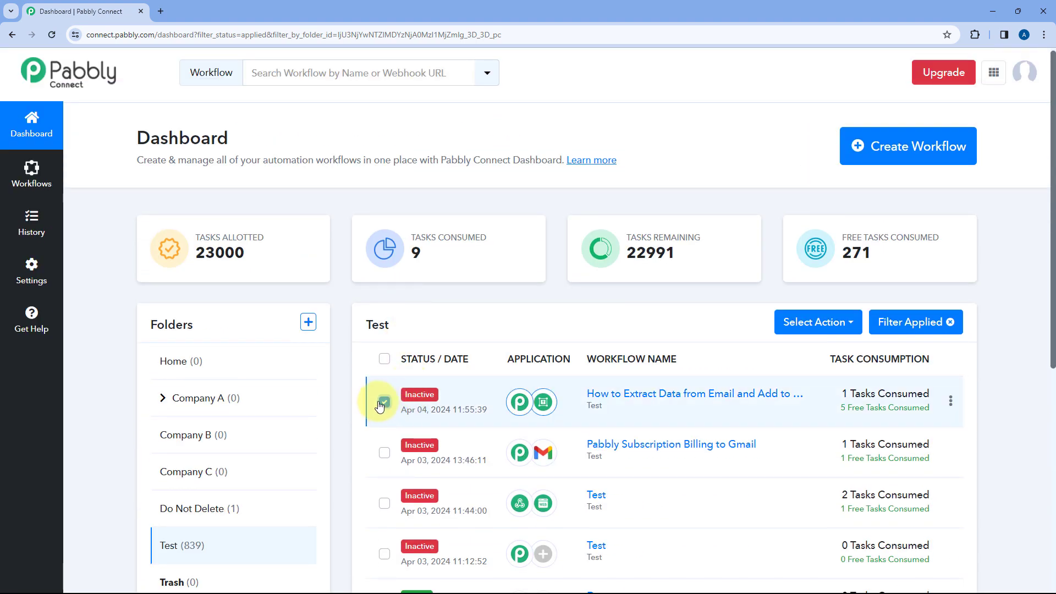
scroll(385, 379, "down", 2)
left_click(384, 347)
scroll(379, 344, "down", 3)
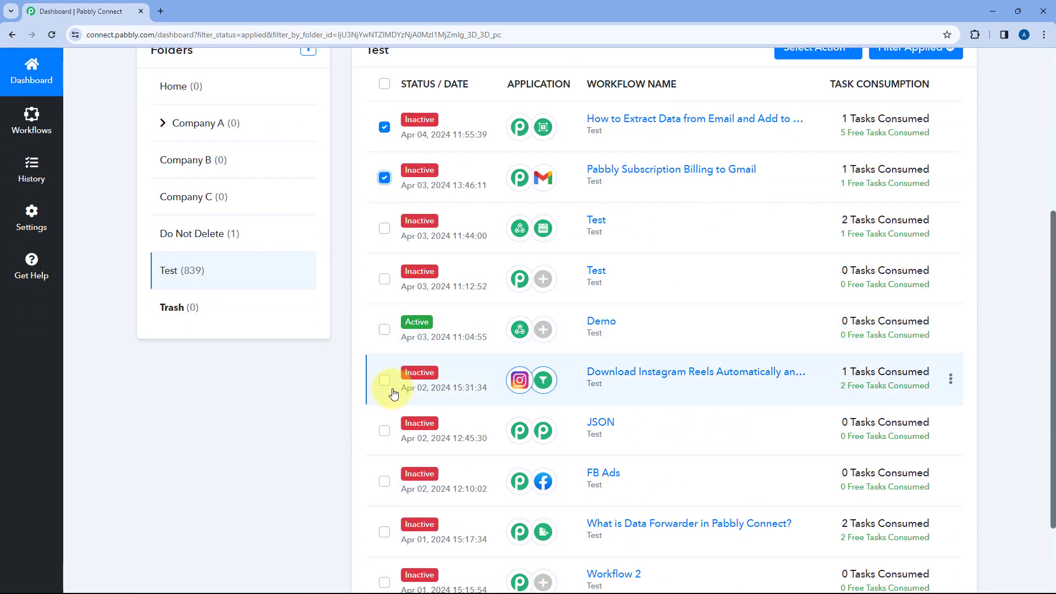
left_click(384, 380)
scroll(881, 165, "up", 3)
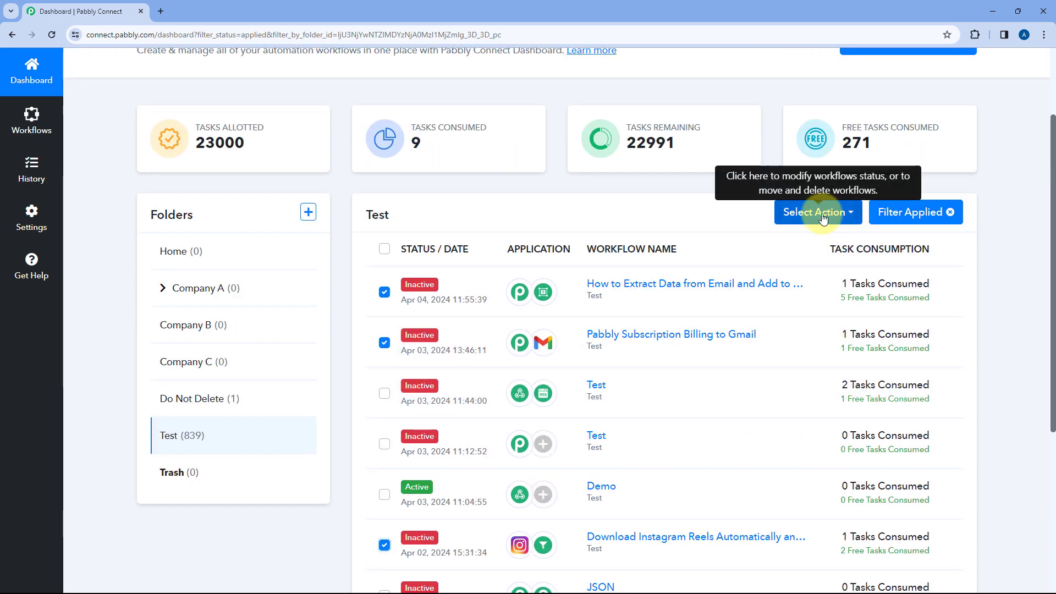
left_click(815, 213)
left_click(794, 243)
left_click(472, 322)
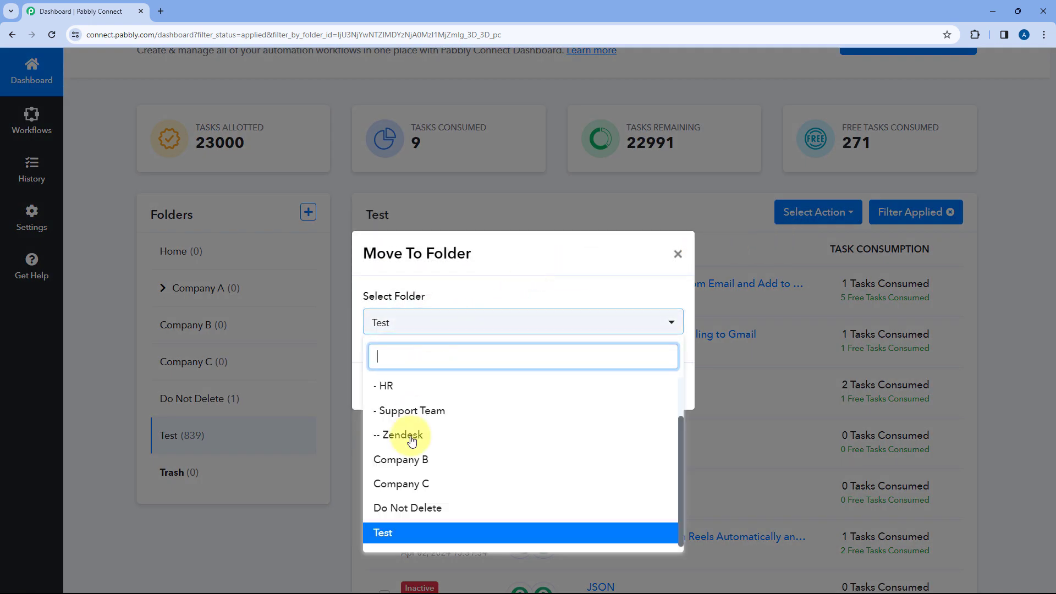
scroll(437, 426, "up", 1)
left_click(425, 410)
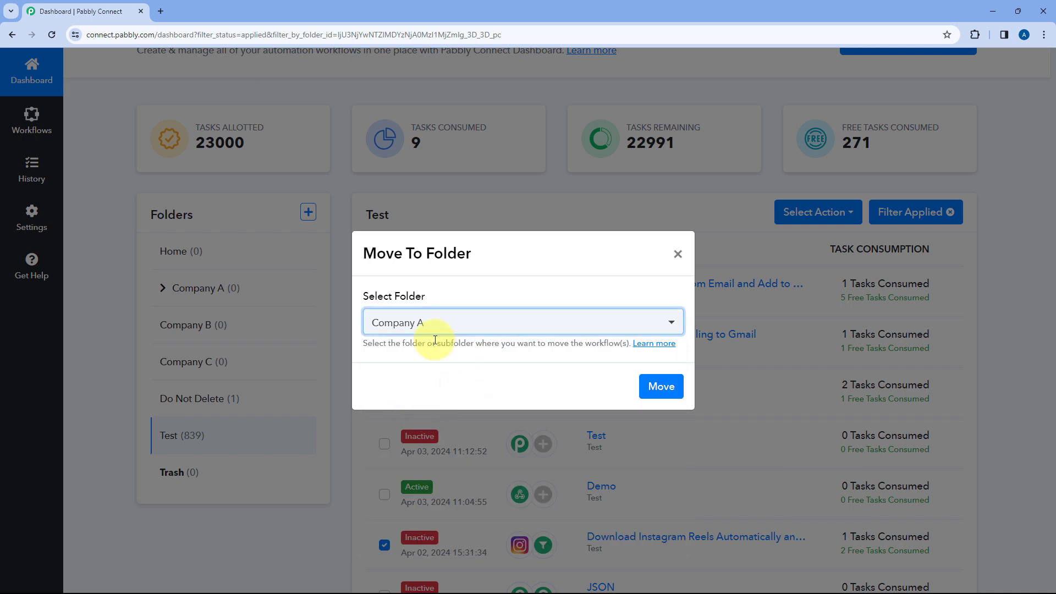
left_click(665, 387)
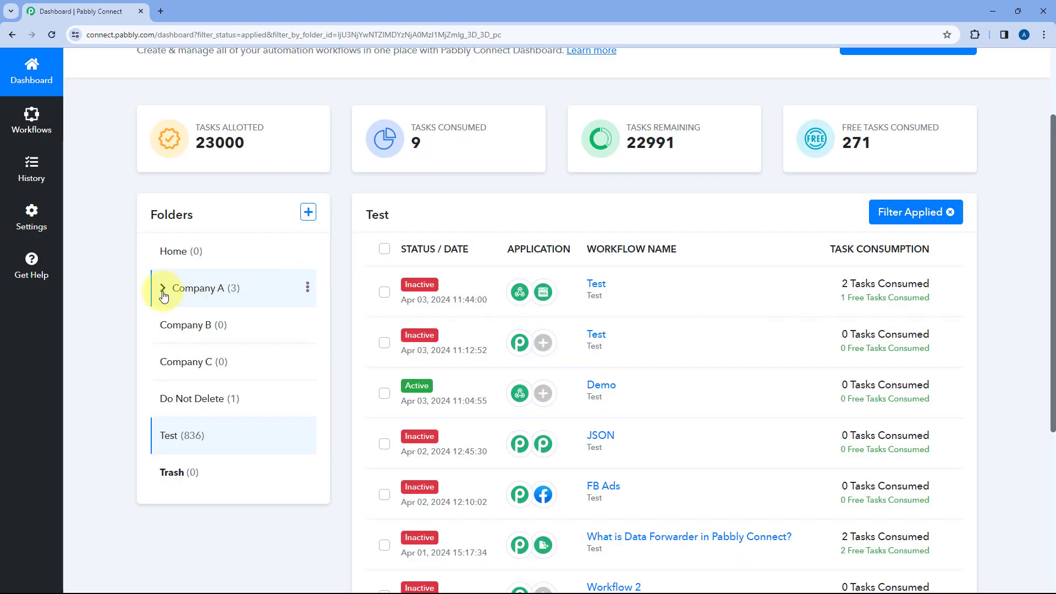
left_click(163, 291)
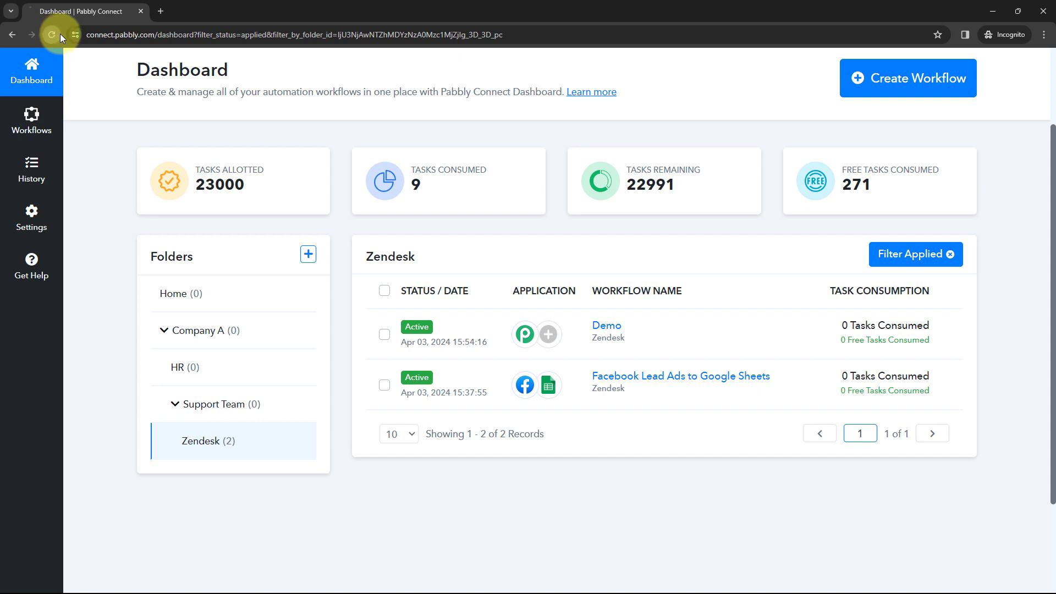
Refresh the team member's incognito session, check Company A for the moved workflows, and return to the folder owner's dashboard
left_click(53, 35)
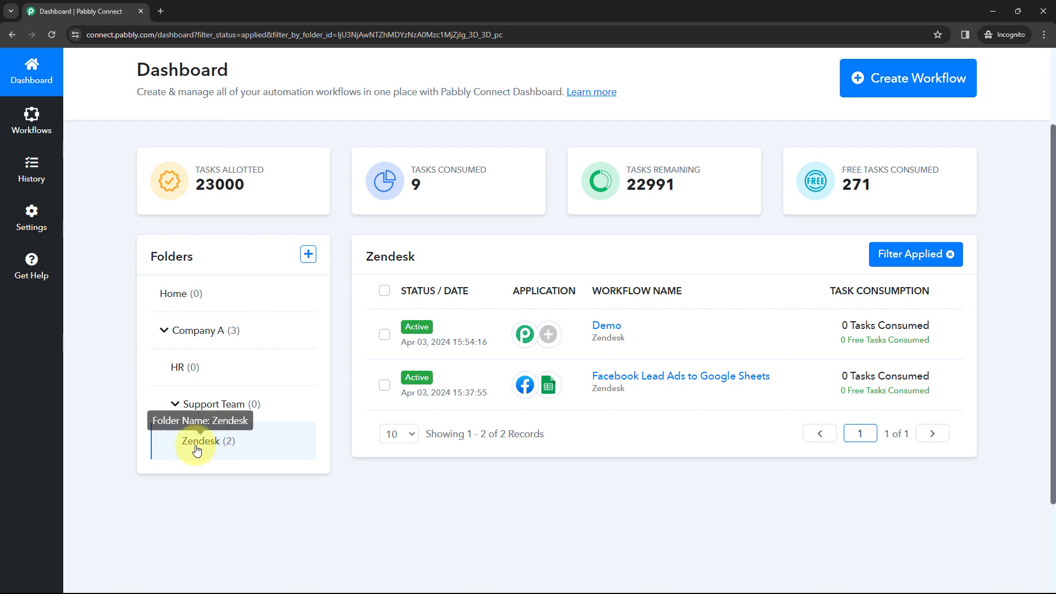
left_click(239, 331)
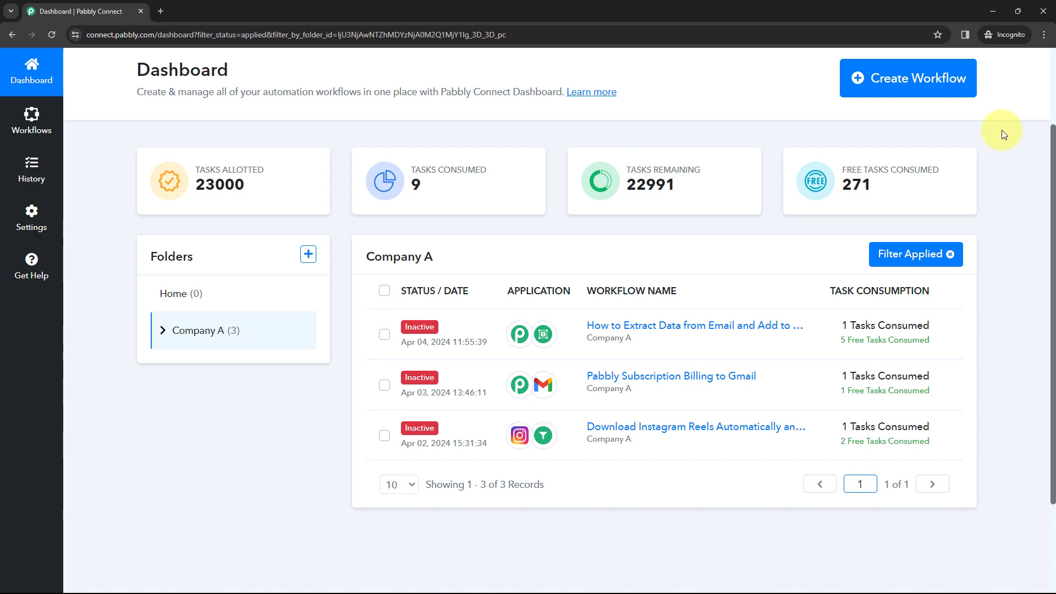
scroll(1002, 130, "up", 2)
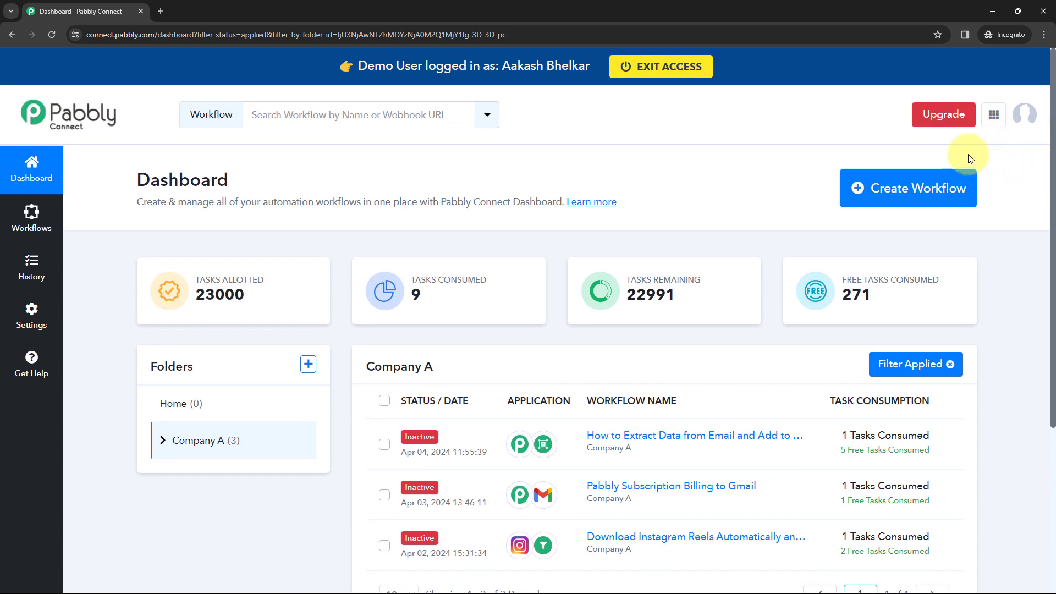
left_click(994, 11)
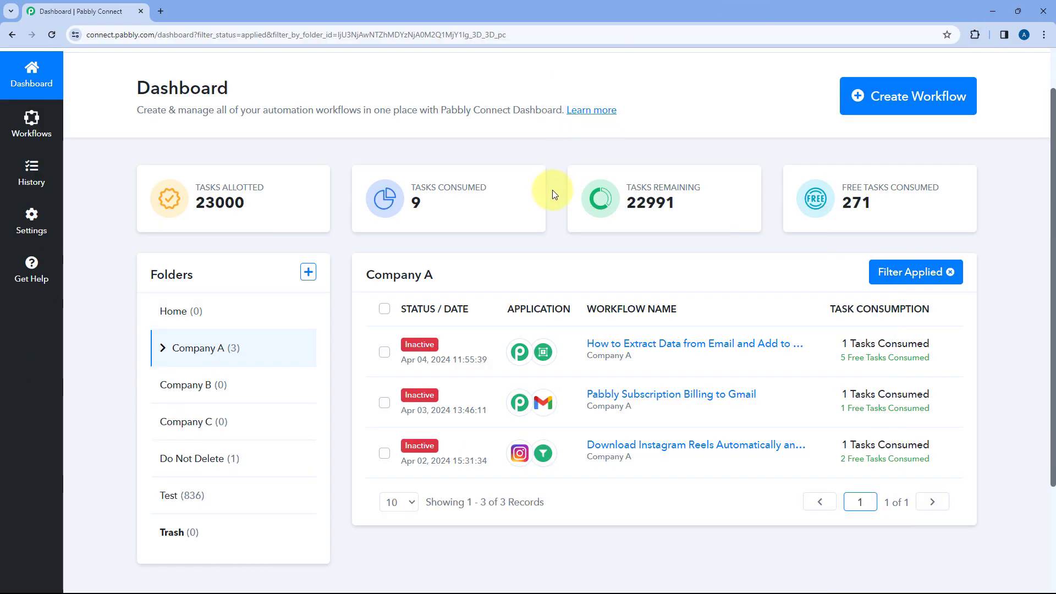
scroll(553, 190, "up", 1)
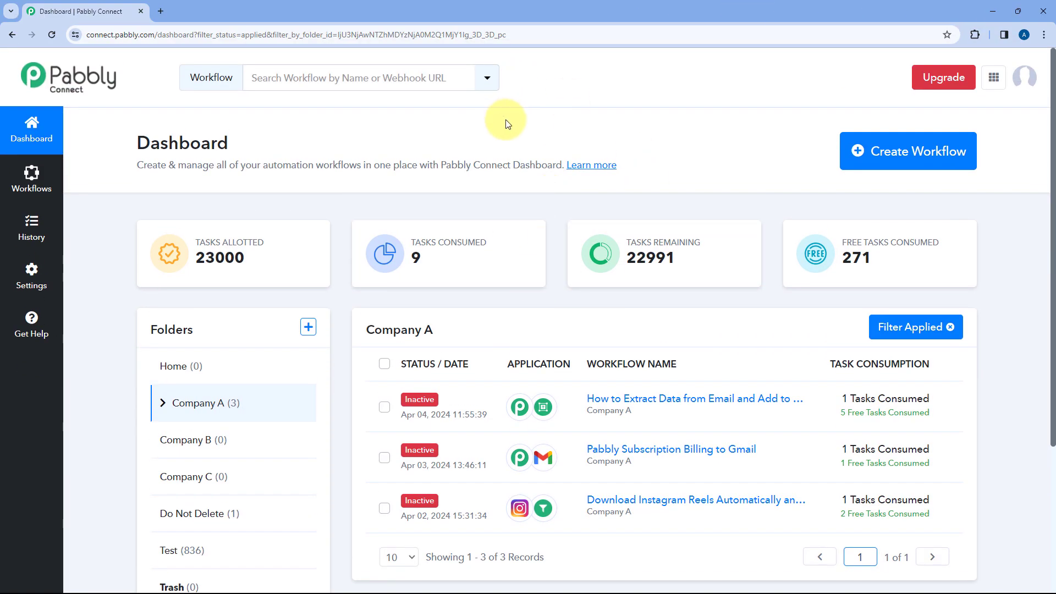